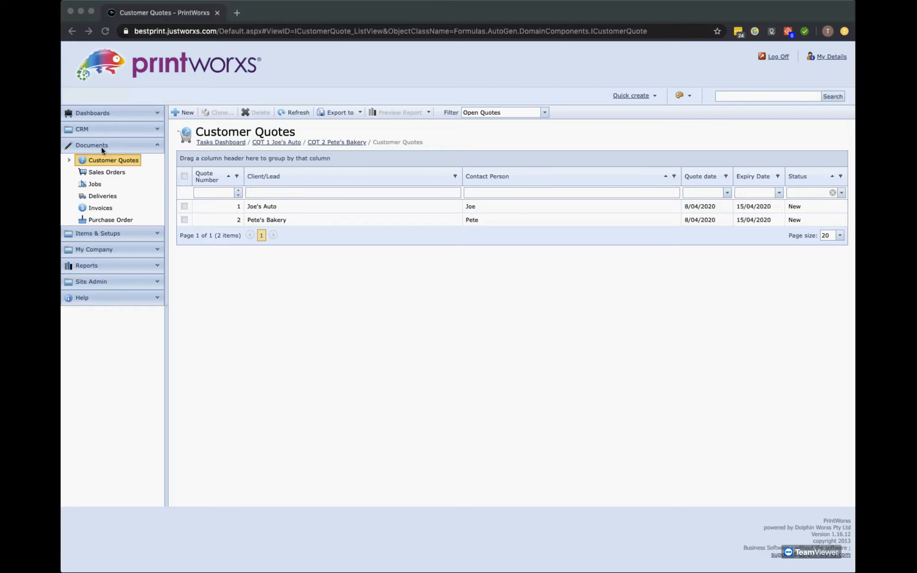
Step: Create a new customer quote for Joe's Auto and select the company's contact person
left_click(100, 166)
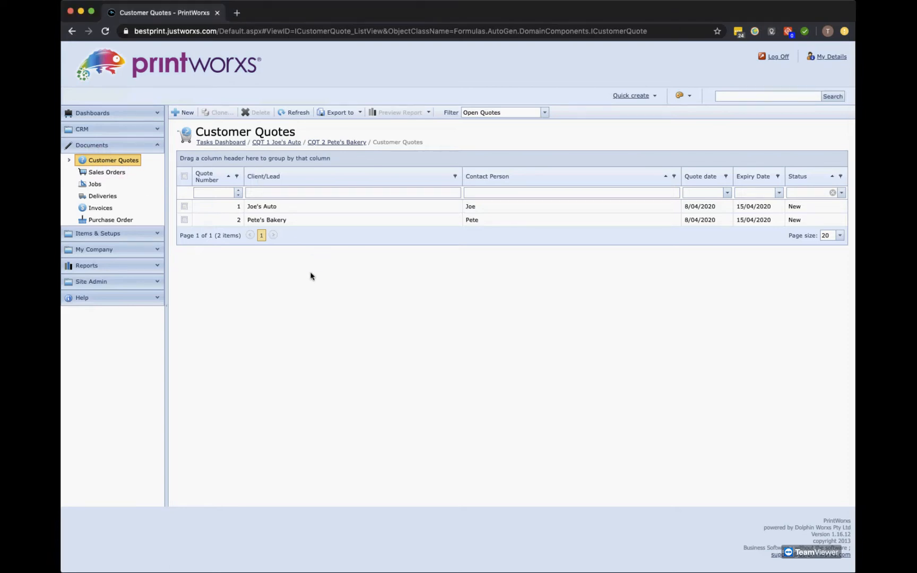
left_click(188, 113)
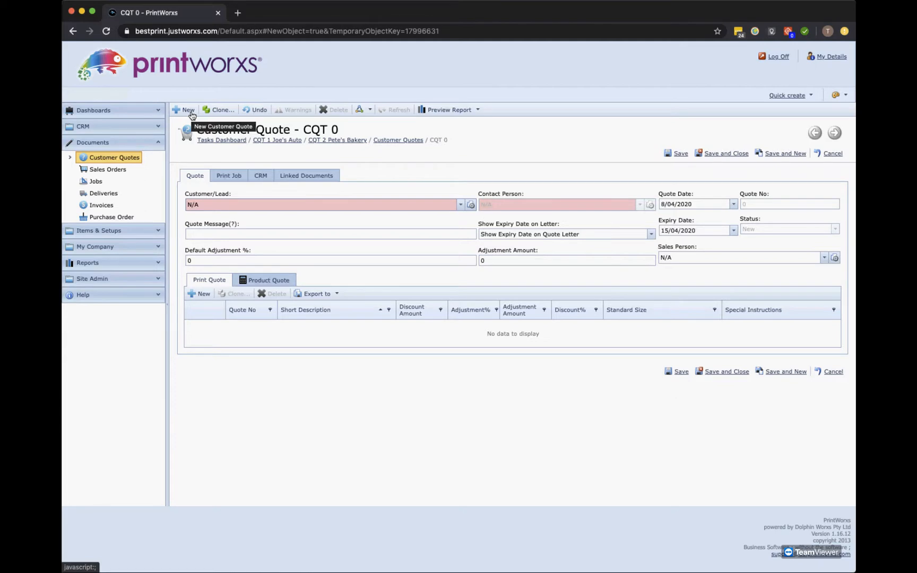
left_click(246, 207)
left_click(246, 207)
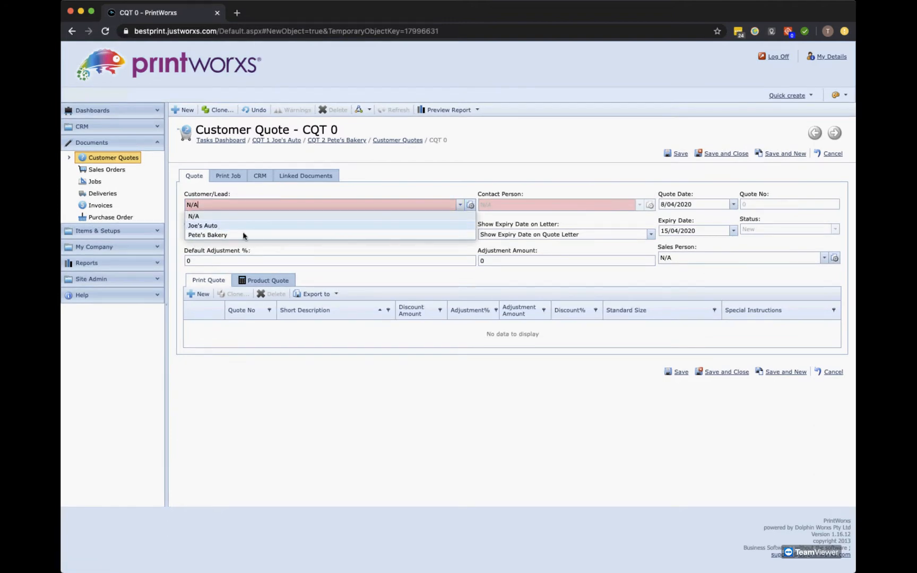
left_click(470, 206)
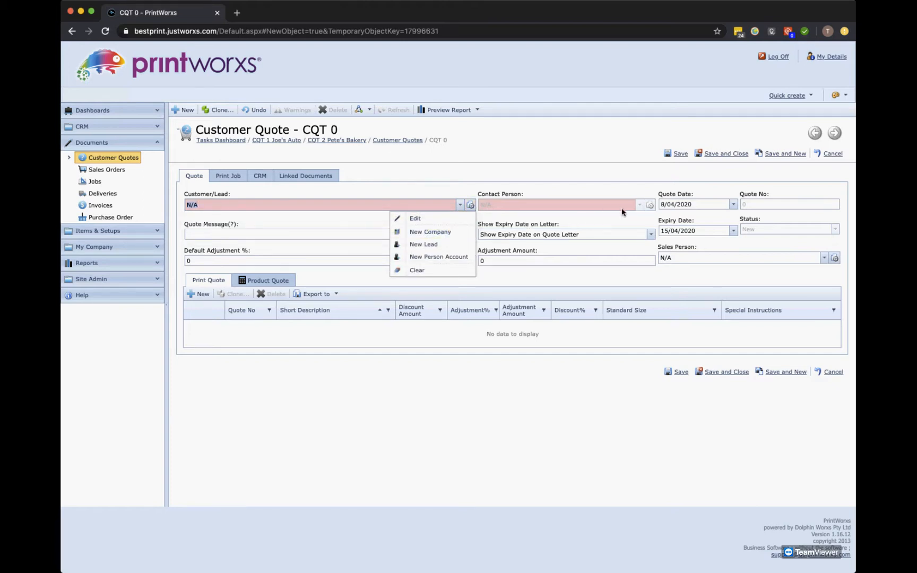
left_click(459, 205)
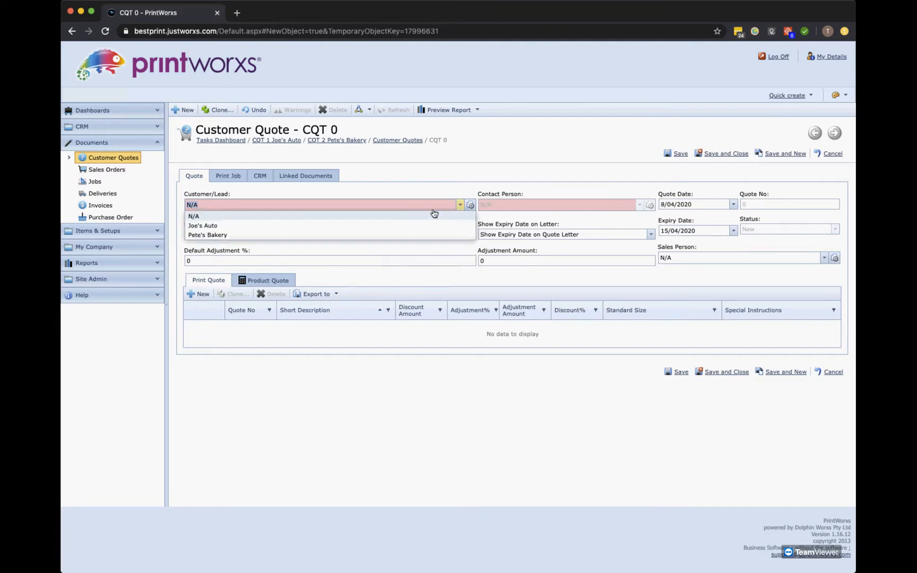
left_click(247, 231)
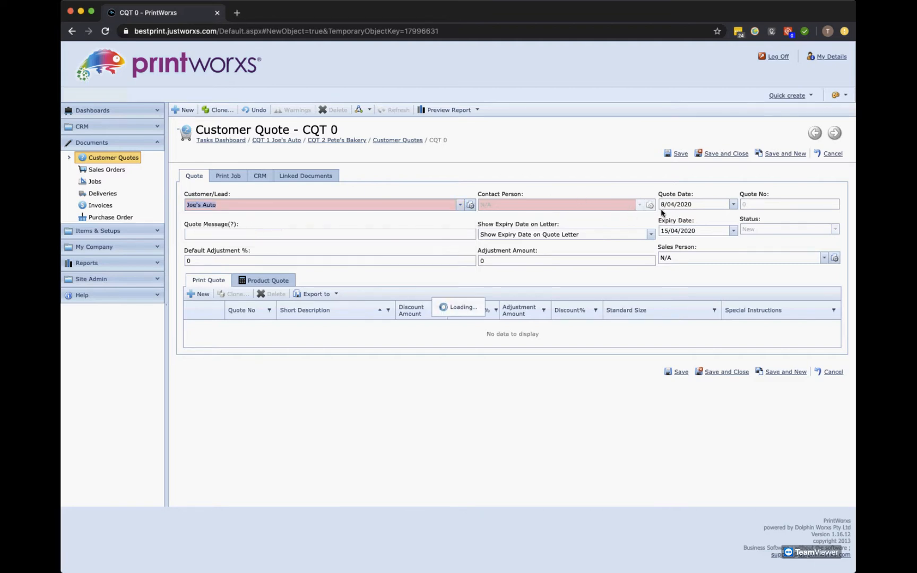
left_click(639, 205)
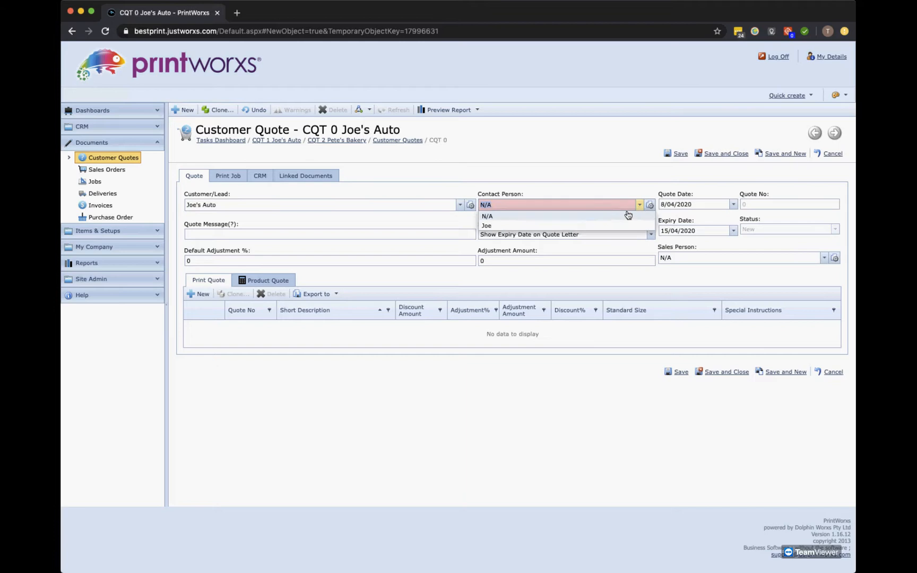
left_click(543, 231)
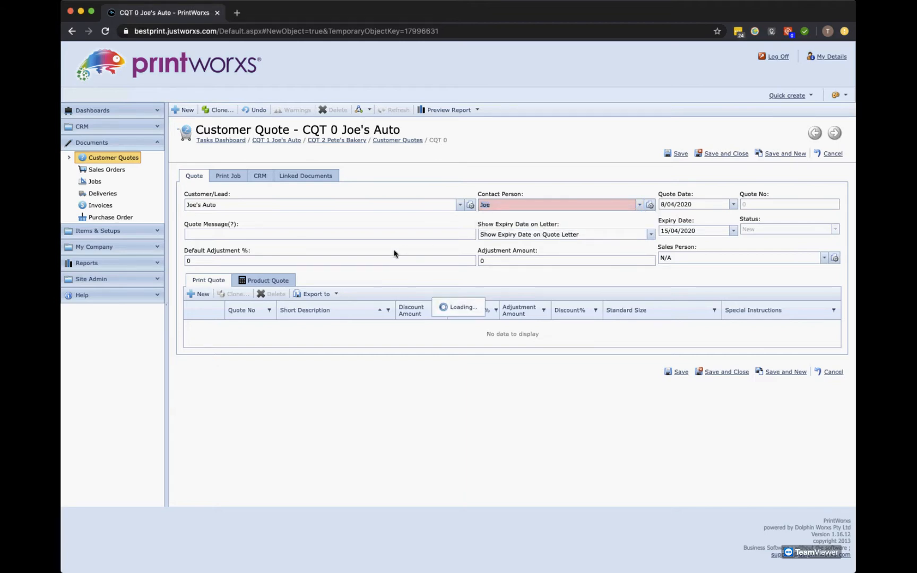
Step: Add a print quote to the customer quote with the standard finished size A5
left_click(199, 295)
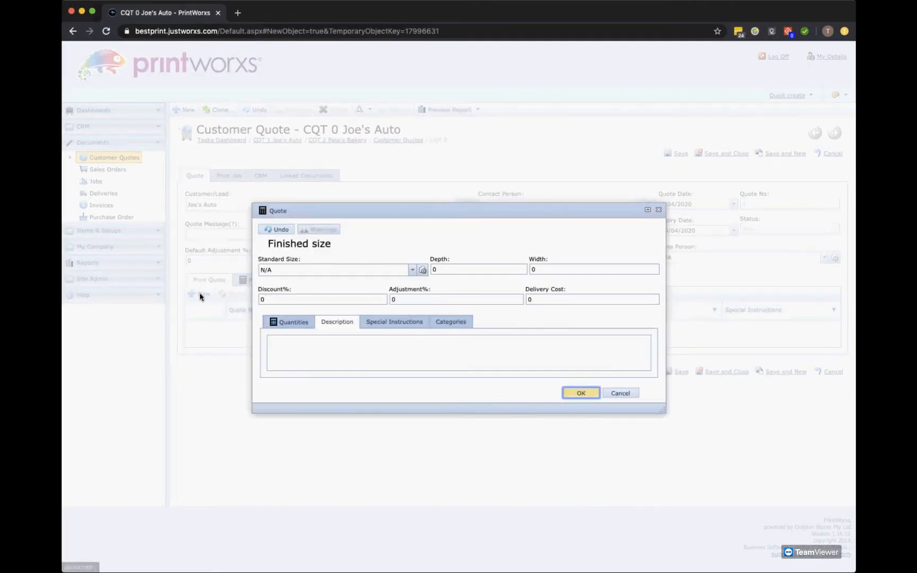
left_click(411, 272)
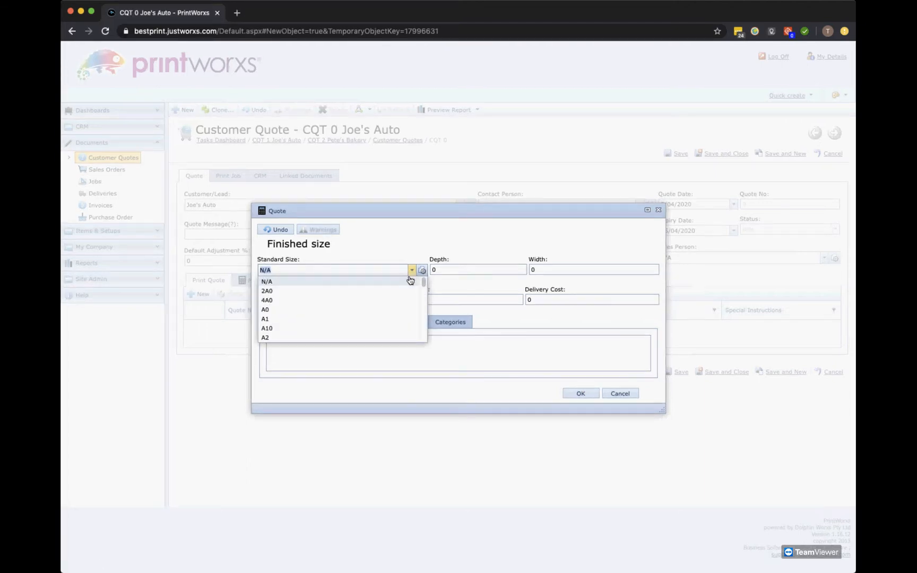
scroll(304, 327, "down", 1)
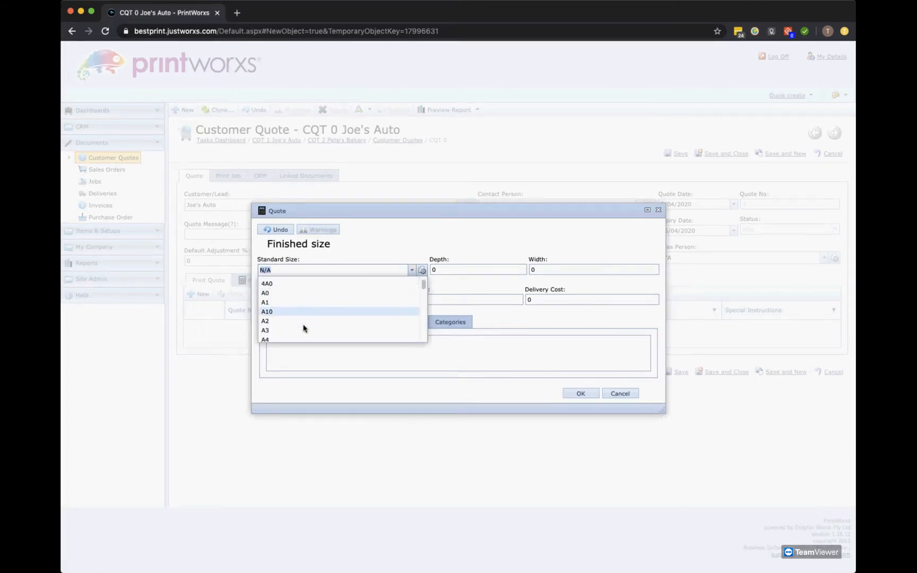
scroll(303, 327, "down", 1)
left_click(303, 329)
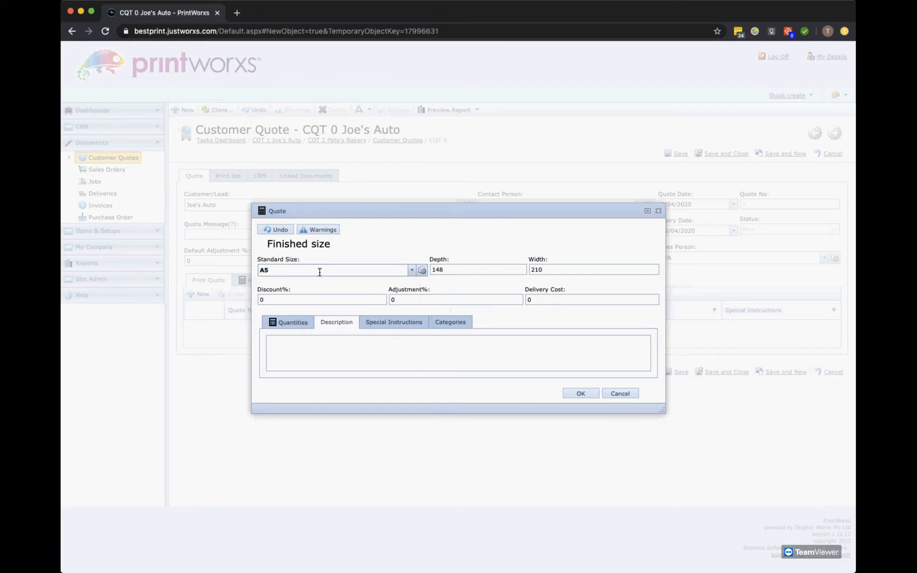
Step: Add a quantity of 100 to the print quote using the "10% on purchases and hold the discount" template
left_click(294, 341)
left_click(291, 324)
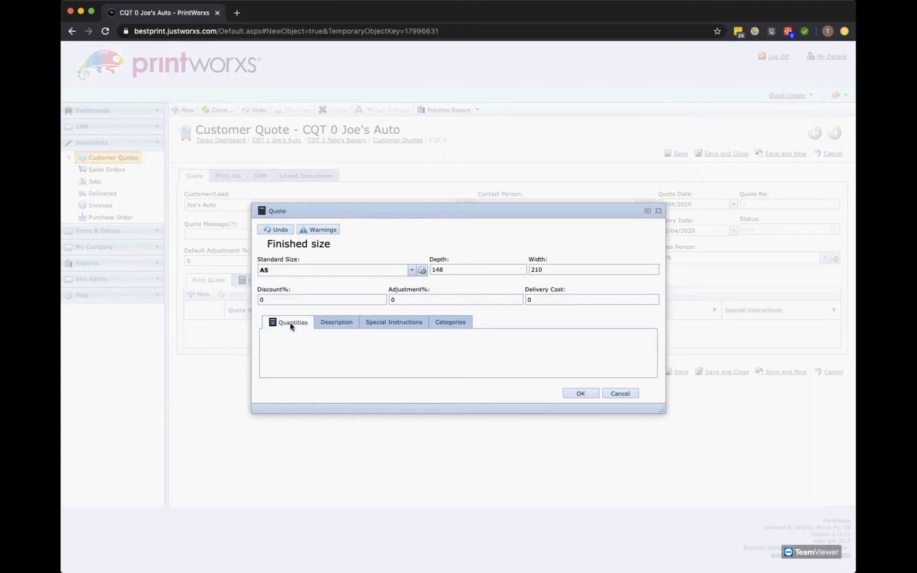
left_click(413, 368)
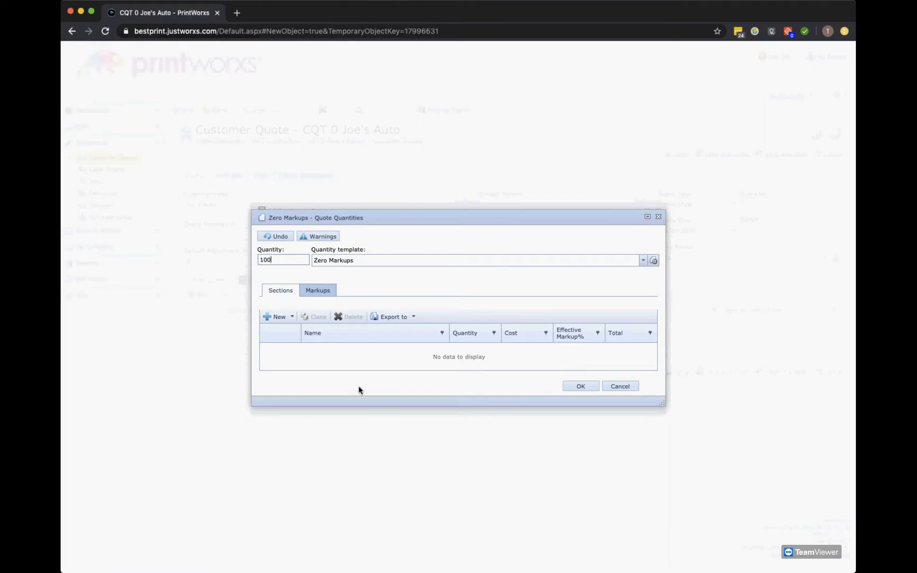
left_click(610, 261)
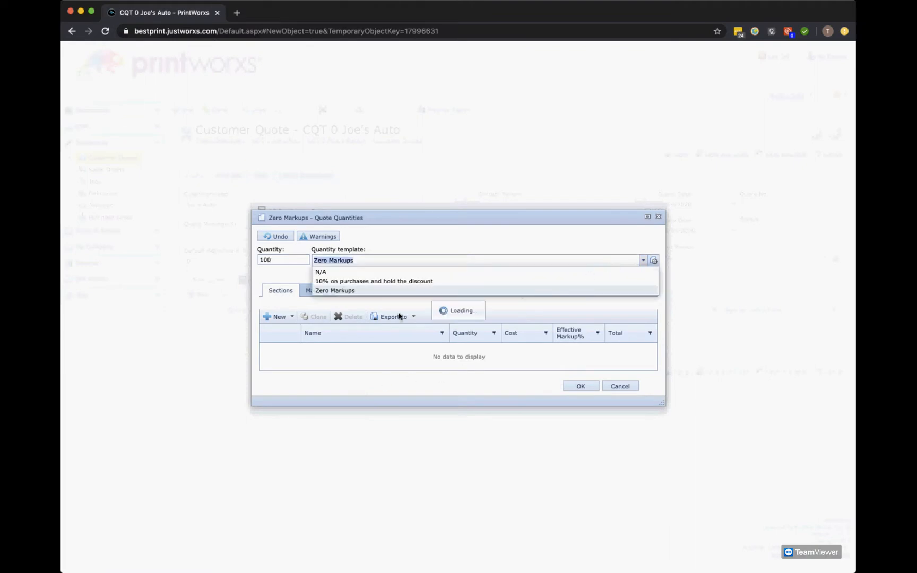
left_click(644, 261)
left_click(477, 282)
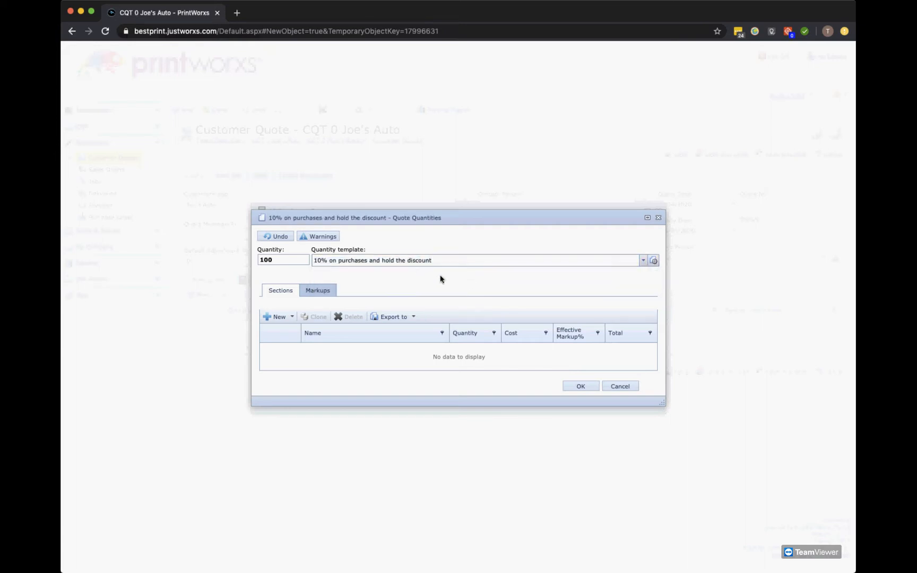
Step: Create a quote quantity setup named "10% on everything" with Ink, Paper and Outwork purchase markups of 10%
left_click(655, 261)
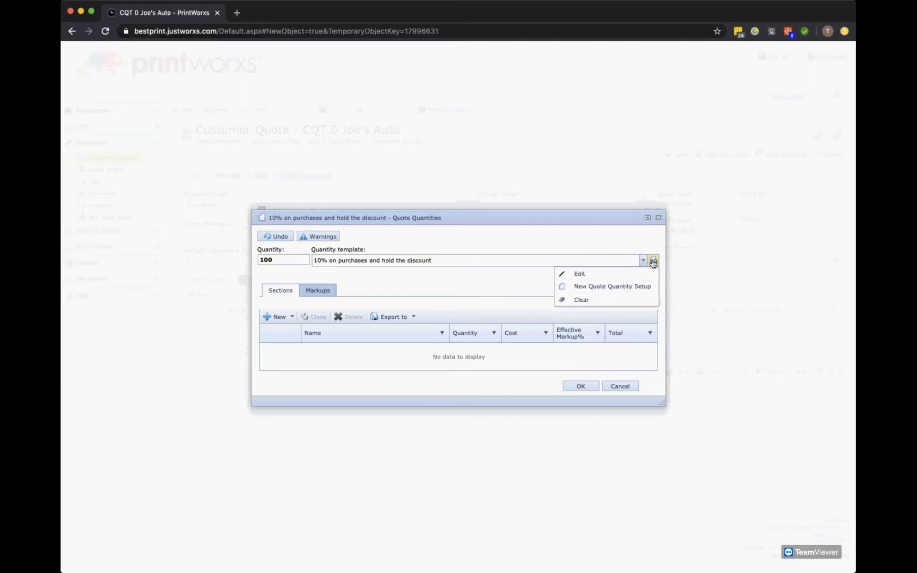
left_click(581, 287)
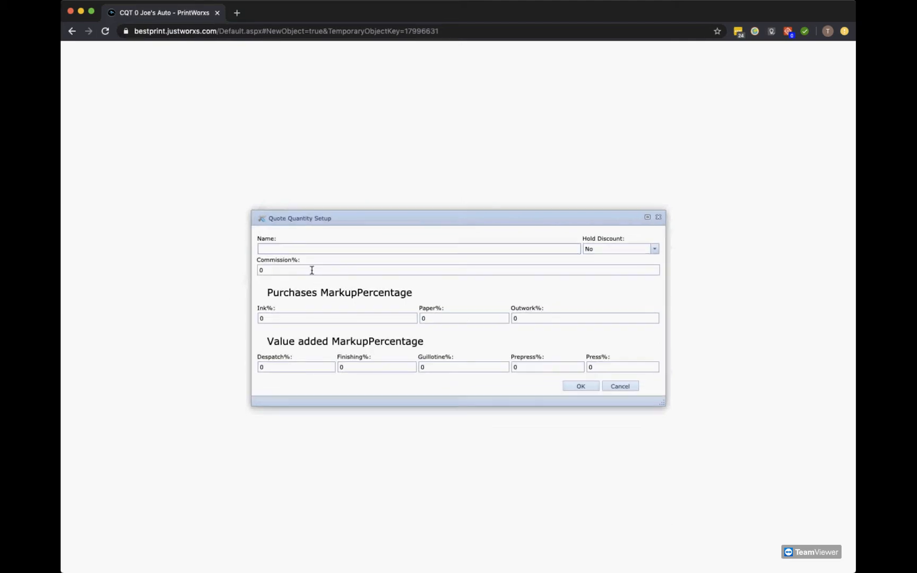
type("10% on everything")
left_click(323, 319)
type("10")
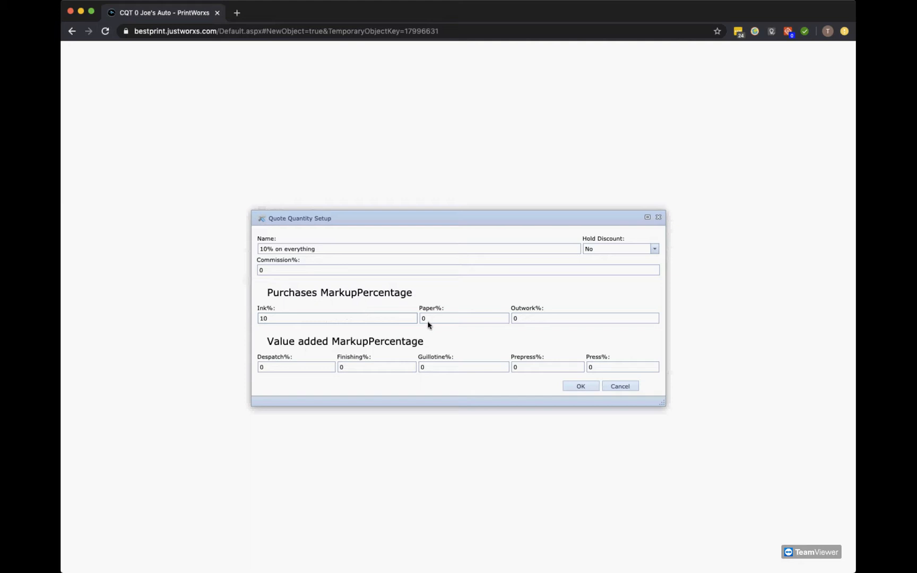
type("1")
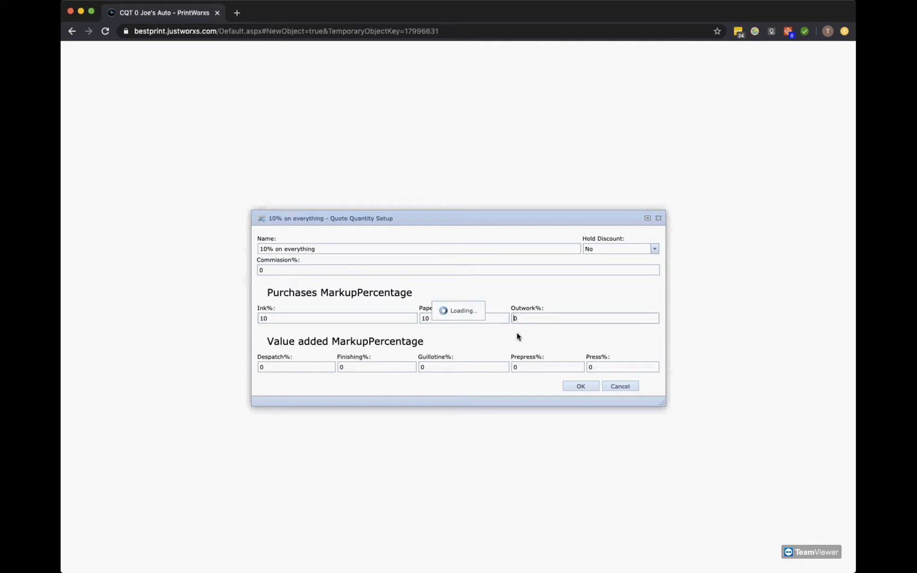
left_click(513, 319)
type("1")
Step: Enter the value-added markups for the setup, with Despatch at 10%, and save it
left_click(262, 366)
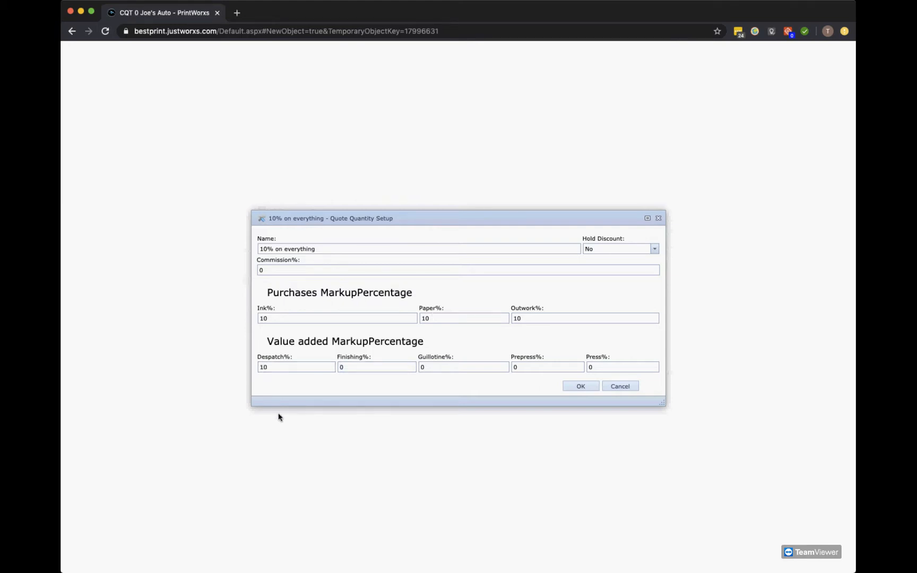
left_click(340, 367)
type("1")
left_click(421, 367)
left_click(423, 366)
left_click(576, 387)
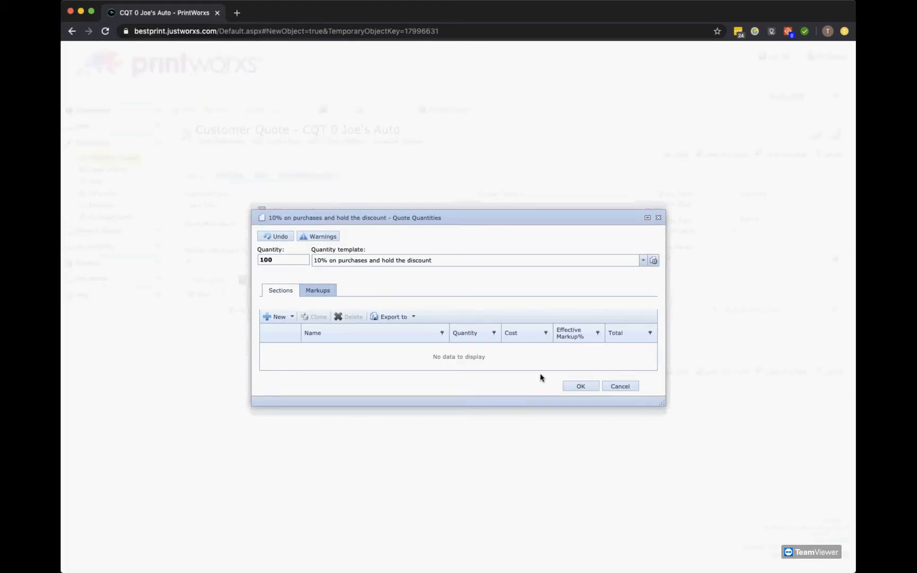
Step: Apply the "10% on everything" quantity template and add a print section based on the 4 Page Brochure template
left_click(642, 260)
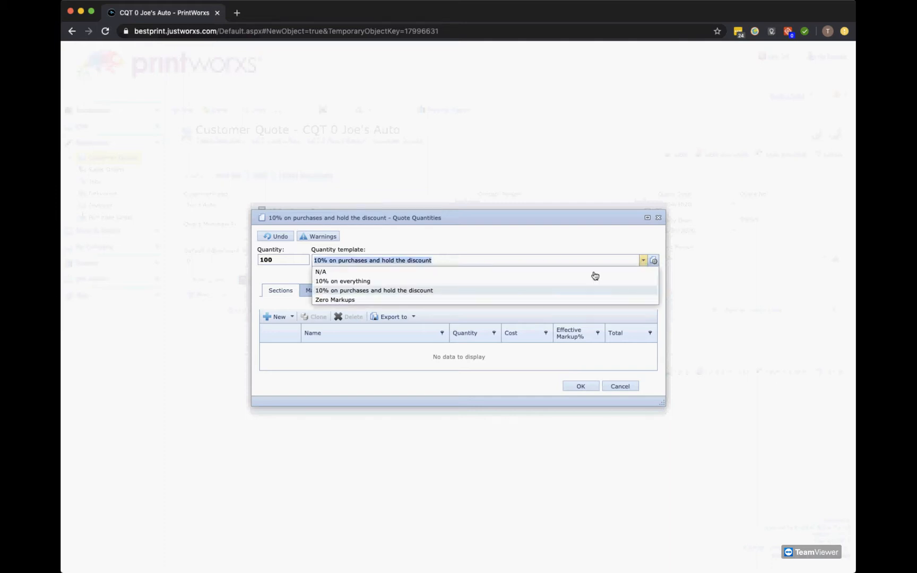
left_click(360, 281)
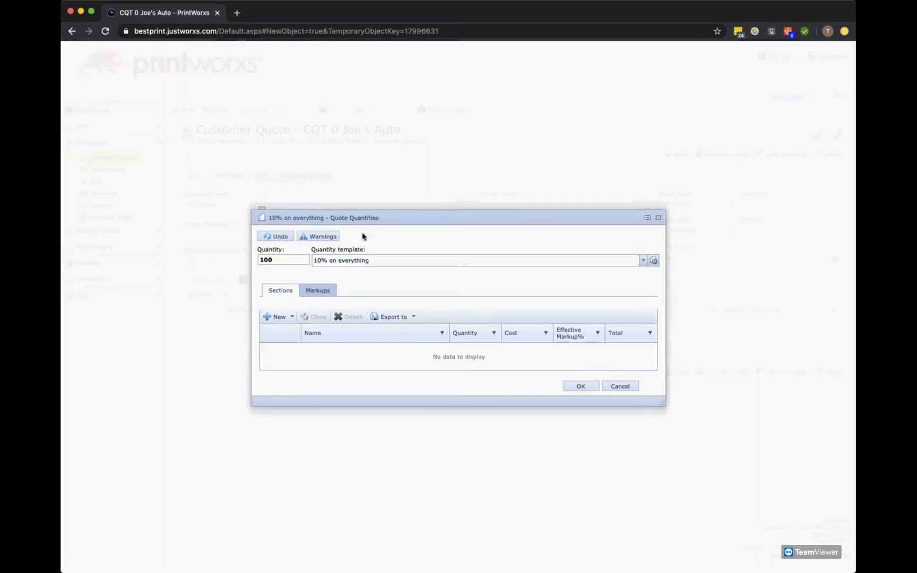
left_click(275, 319)
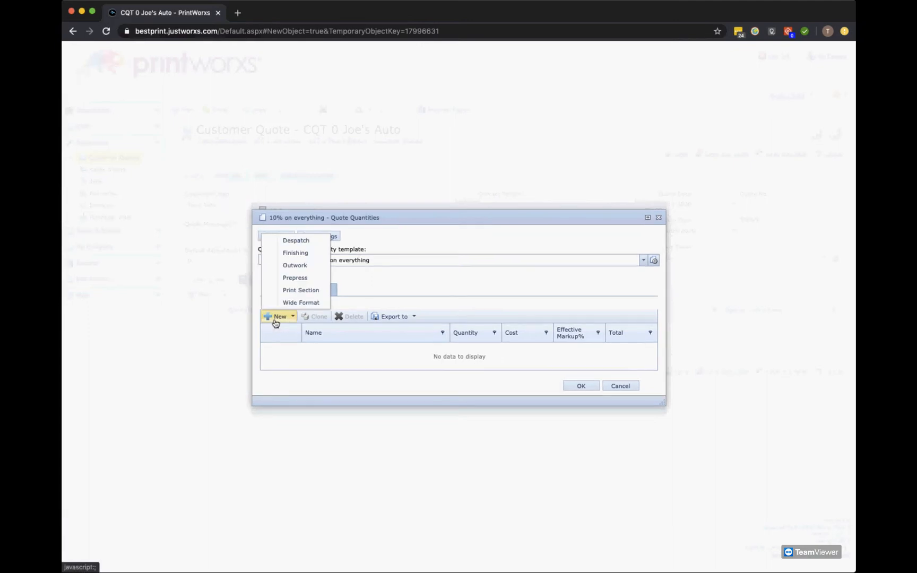
left_click(295, 291)
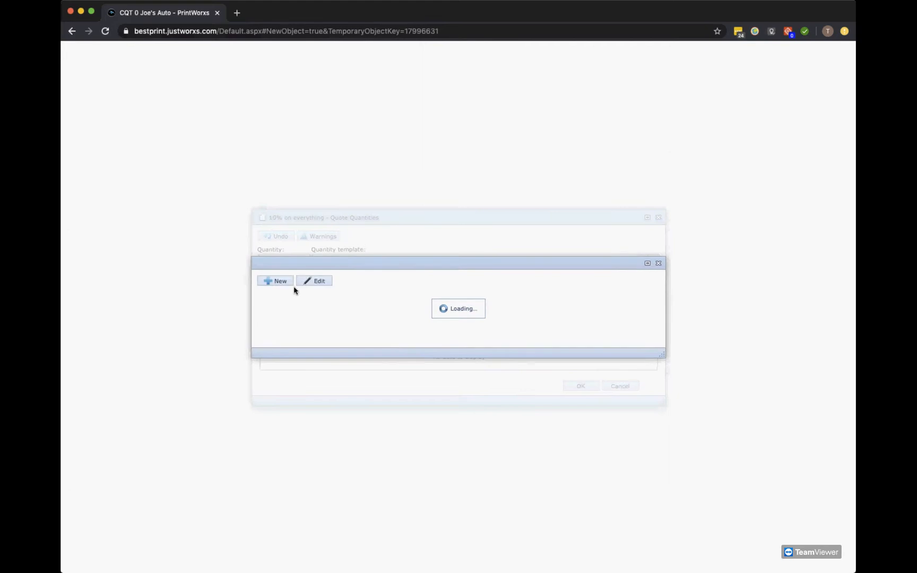
double_click(373, 235)
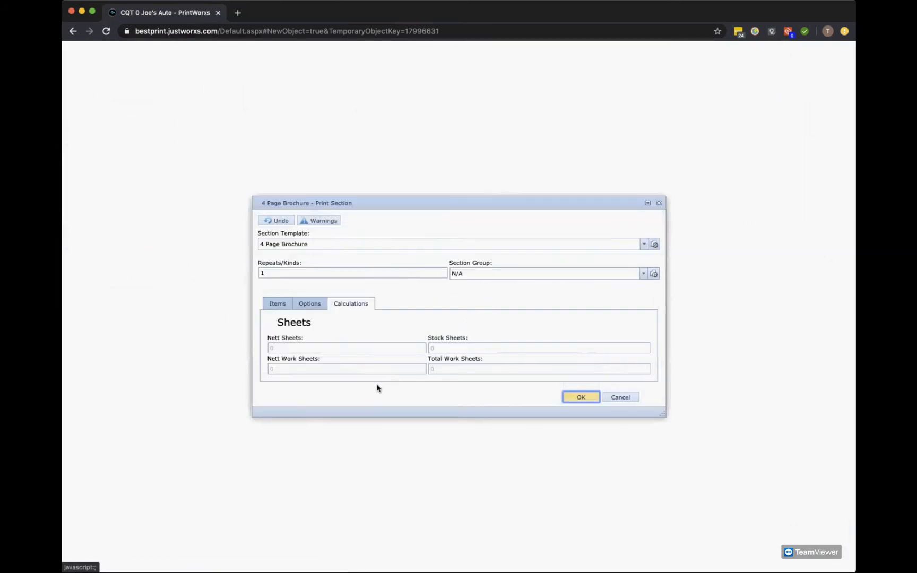
Step: Add the Heidelberg KORD 64 as the litho/screen press item of the 4 Page Brochure section
left_click(283, 310)
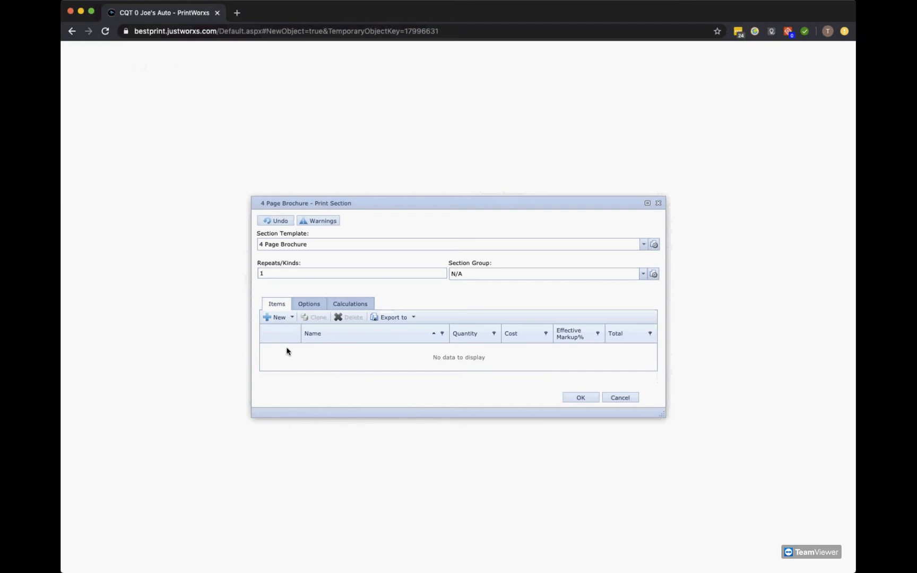
left_click(279, 321)
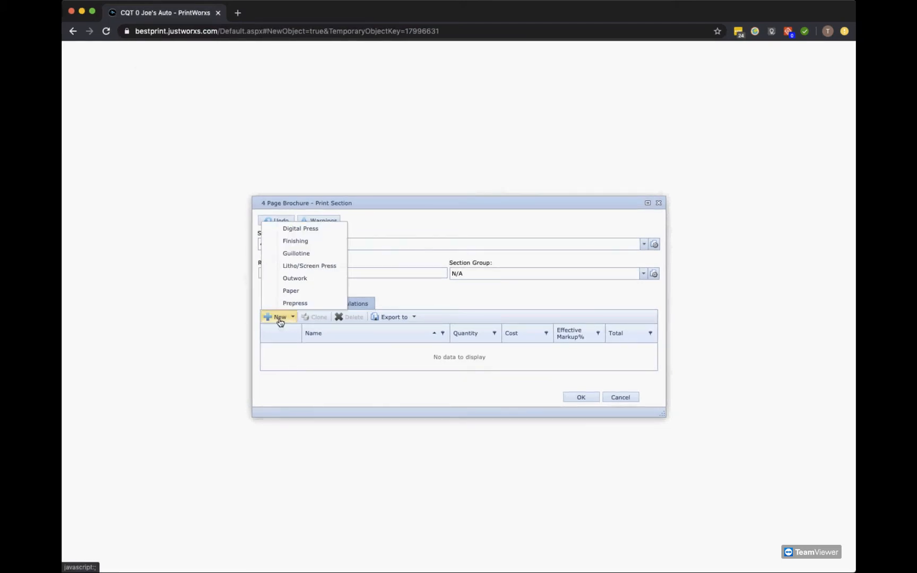
left_click(313, 267)
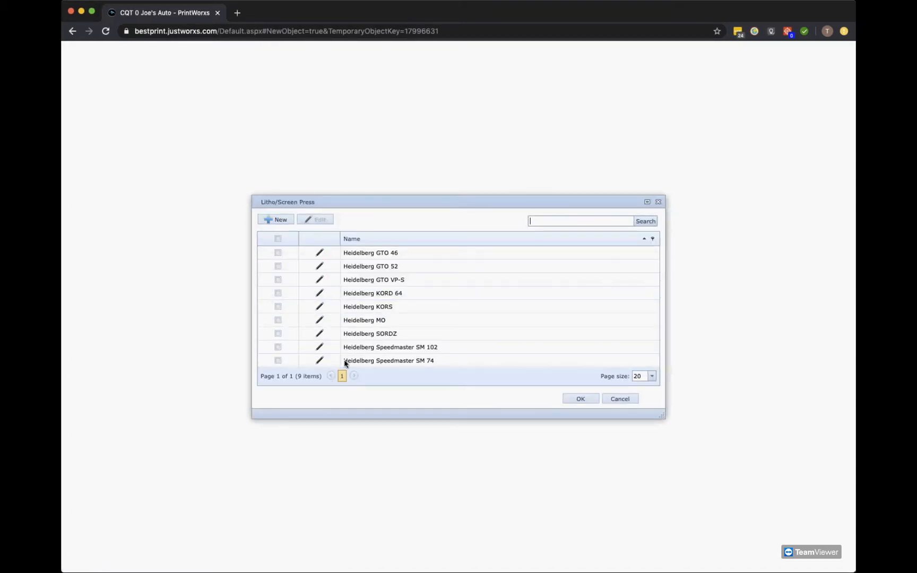
double_click(366, 297)
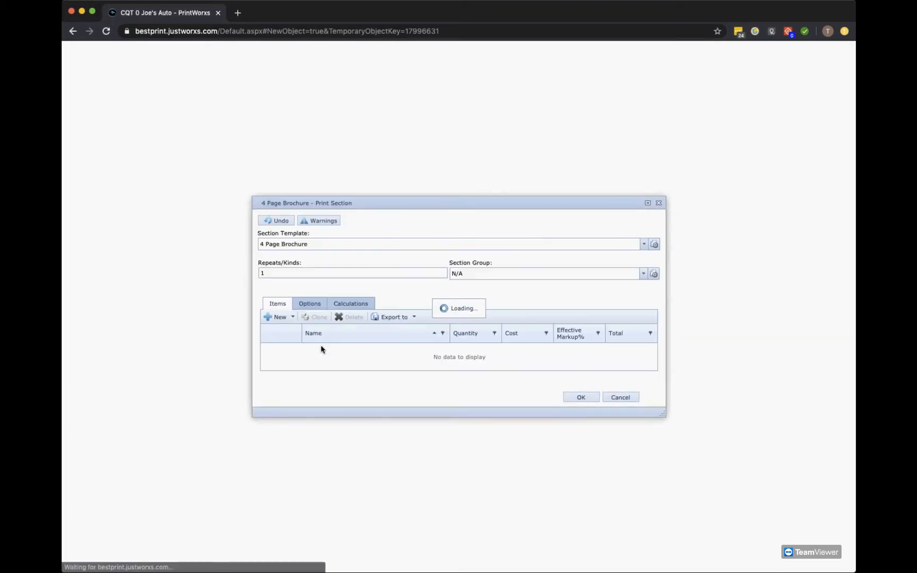
Step: Add Camelot Cartridge White 90gsm 770x1020 mm as the paper item of the brochure section
left_click(279, 317)
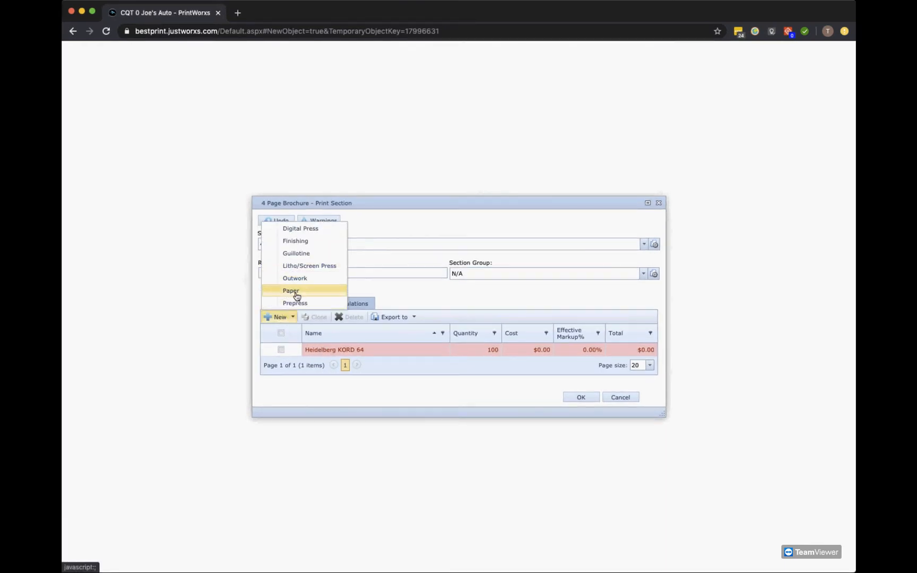
left_click(291, 290)
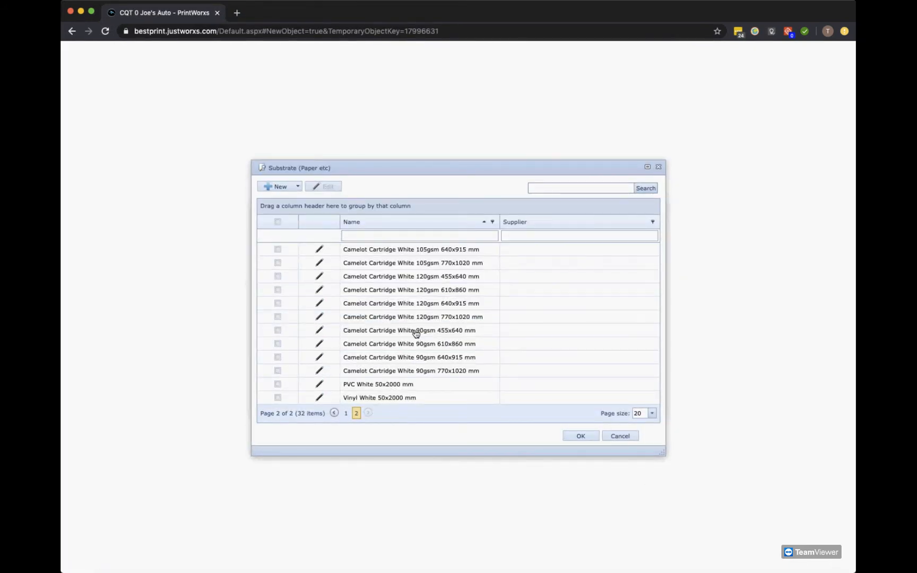
double_click(410, 372)
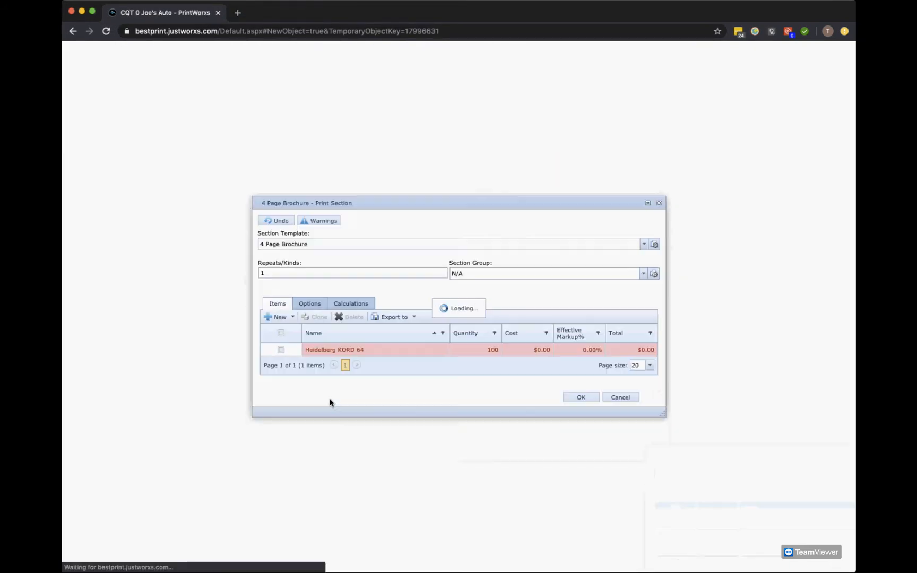
Step: Add the Polar guillotine as an item of the 4 Page Brochure section
left_click(285, 317)
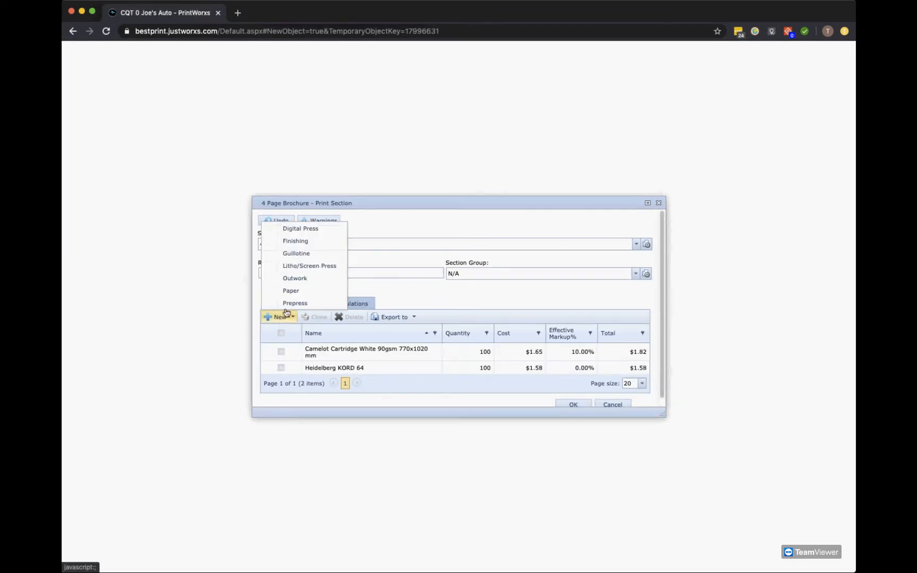
left_click(298, 263)
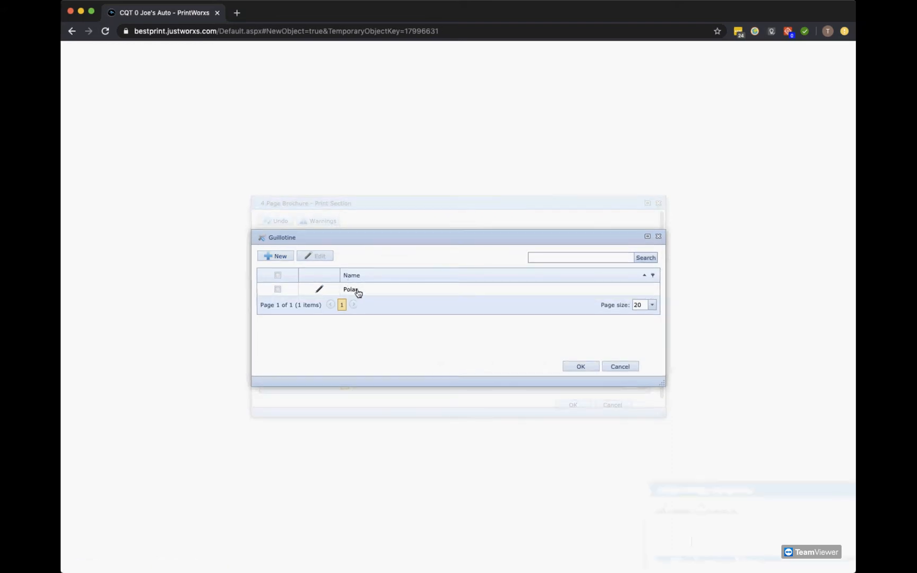
double_click(357, 291)
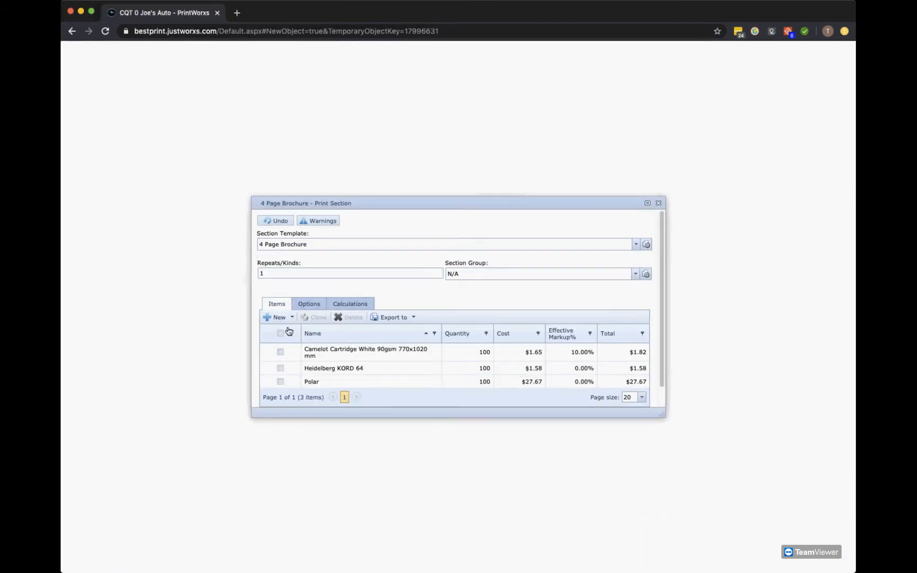
Step: Create a new finishing item named "Folding A4 to A5" with a cost of 0.2 per single unit
left_click(282, 323)
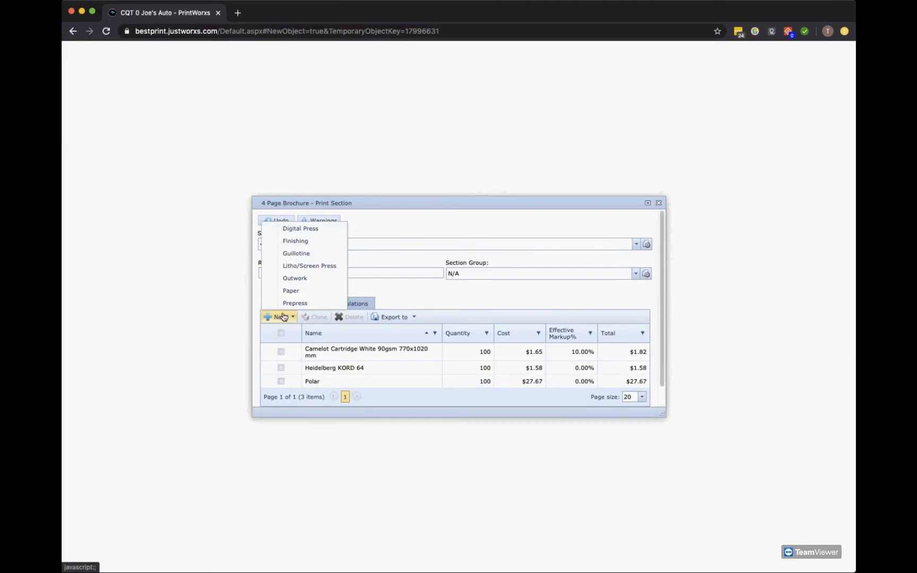
left_click(292, 242)
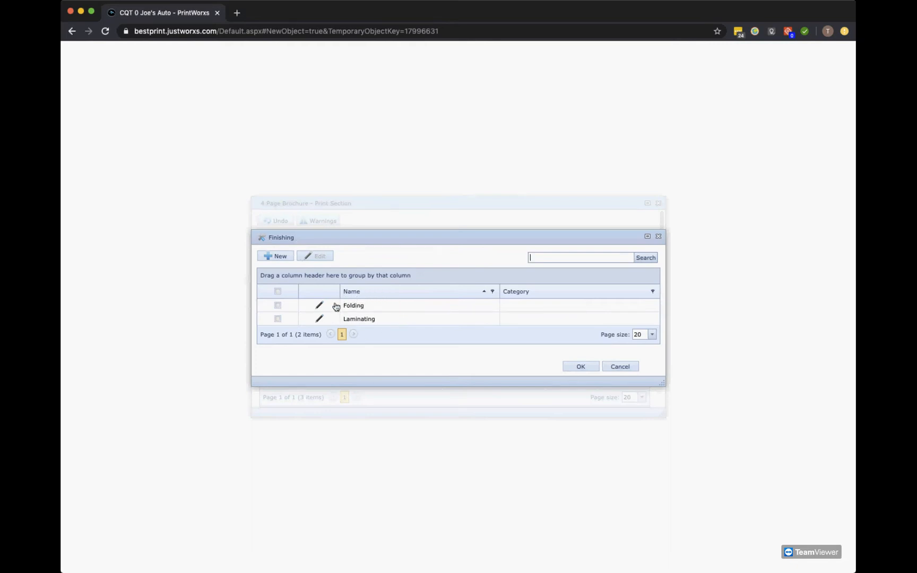
left_click(273, 257)
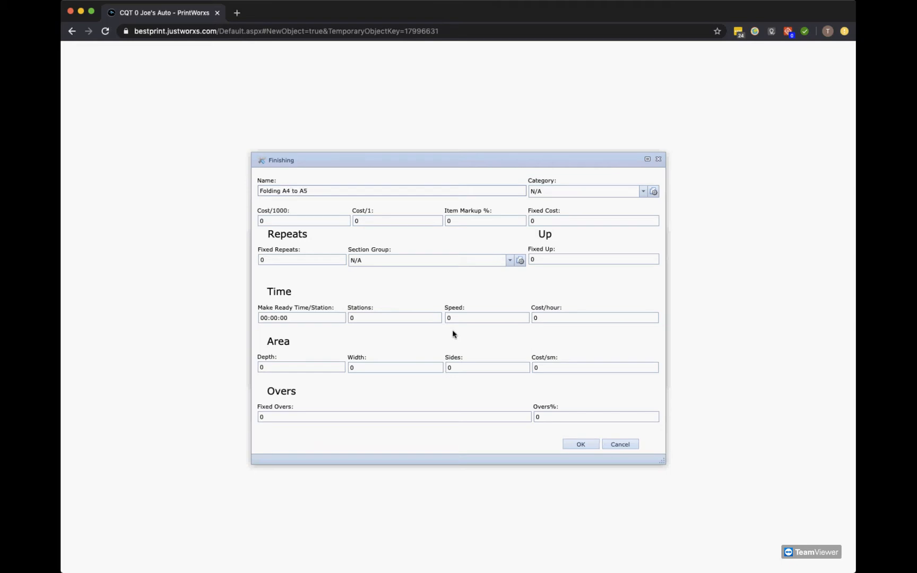
left_click(360, 220)
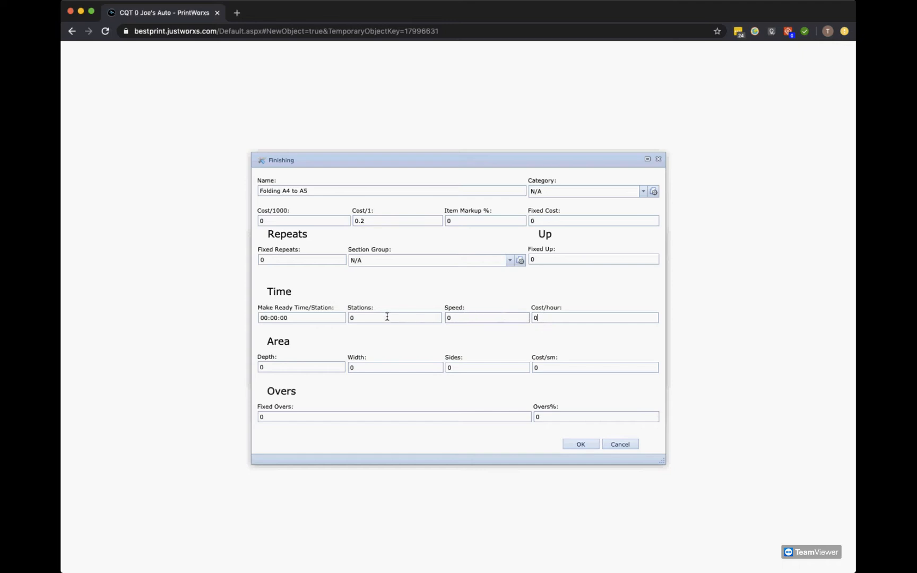
Step: Set the folding item's overs to 1%, save it and add it to the 4 Page Brochure section
left_click(359, 318)
left_click_drag(288, 374, 564, 371)
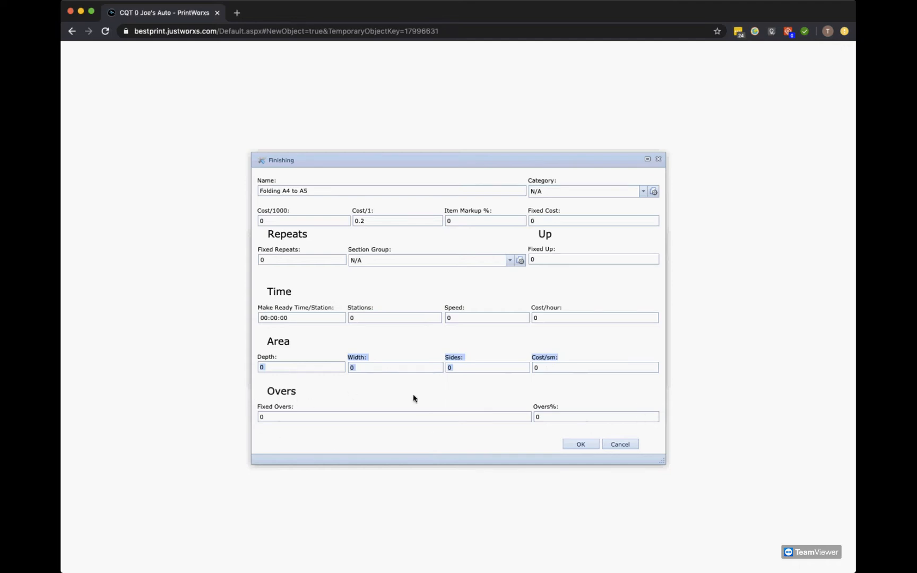
left_click(548, 417)
left_click_drag(548, 417, 507, 417)
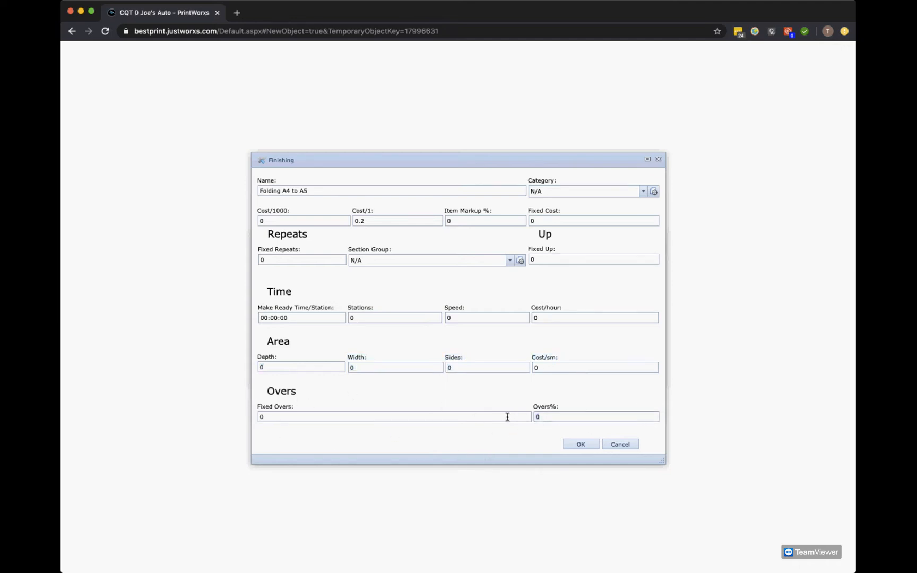
left_click(579, 444)
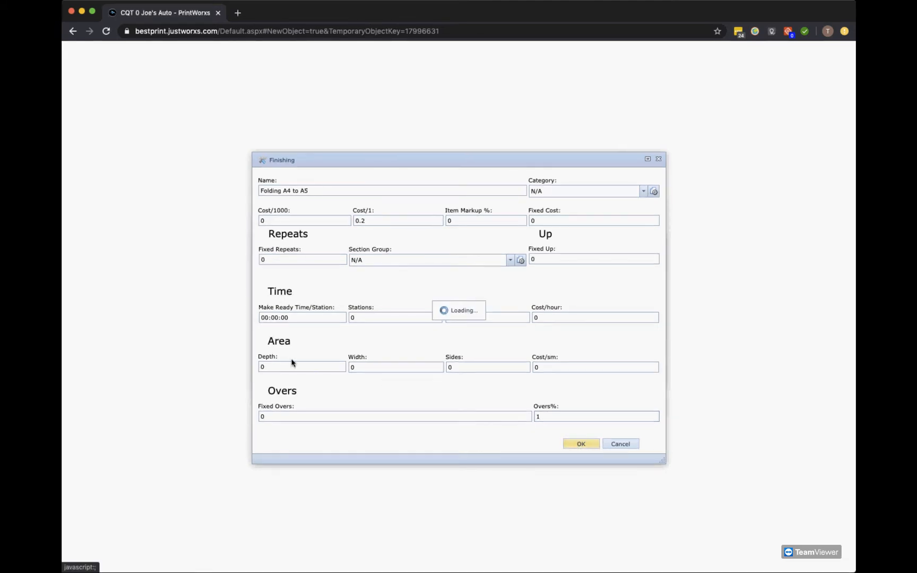
left_click(381, 320)
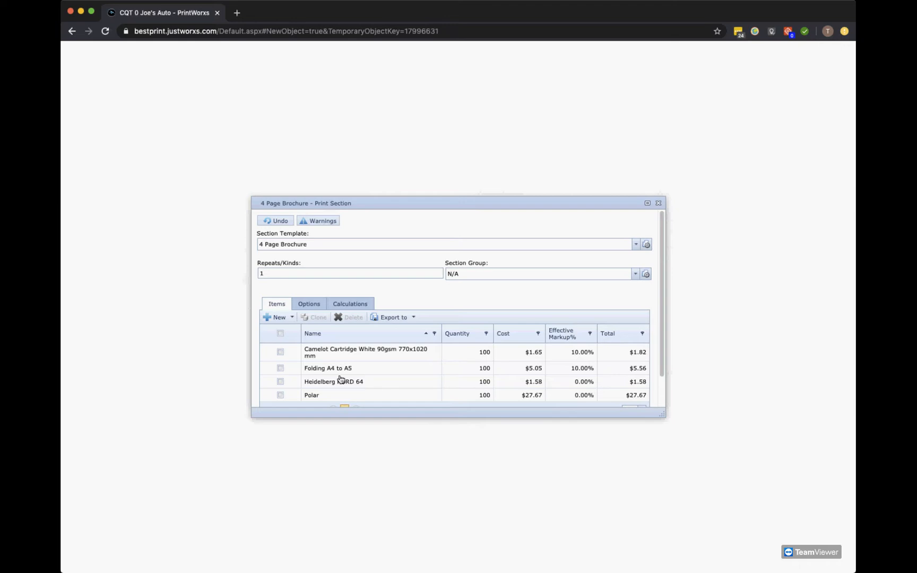
Step: Add Process ink to the Heidelberg KORD 64 press item and save the press
left_click(340, 382)
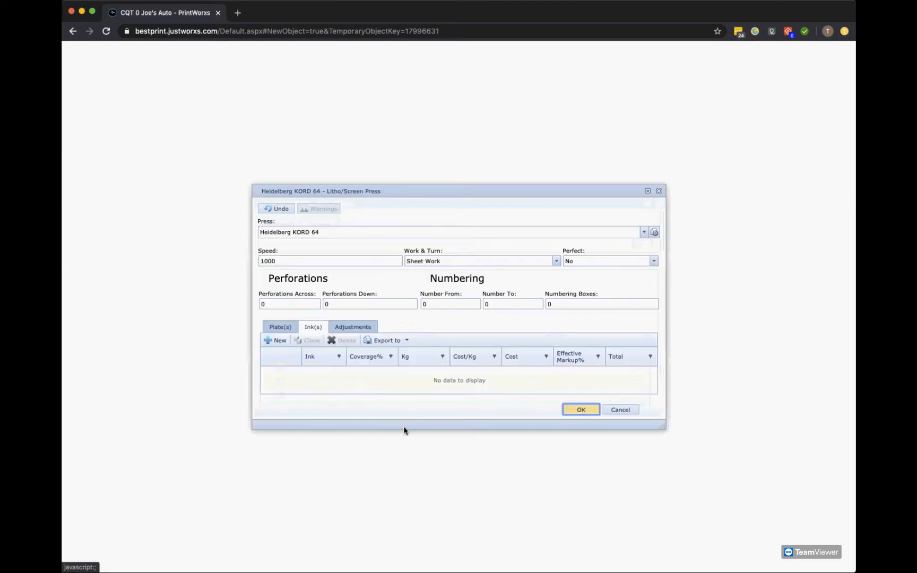
left_click(274, 340)
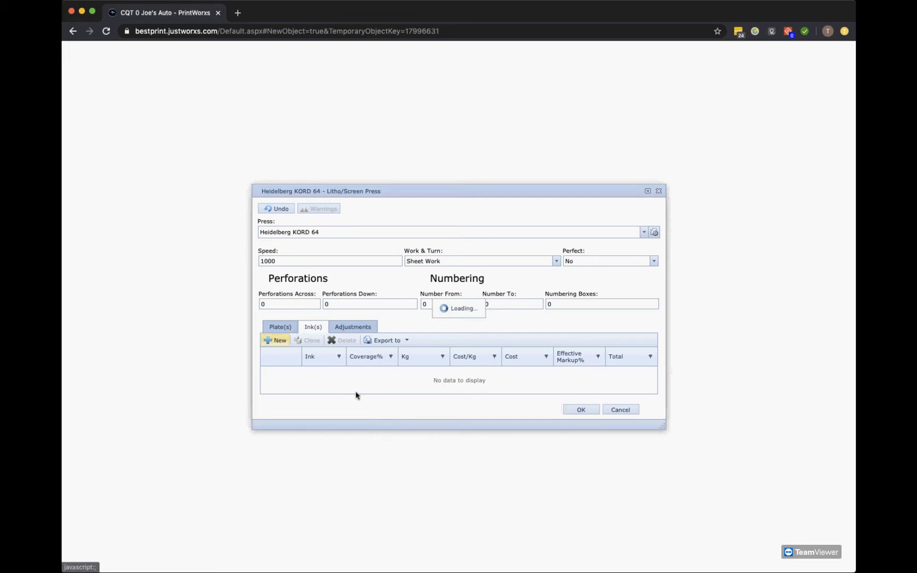
left_click(376, 331)
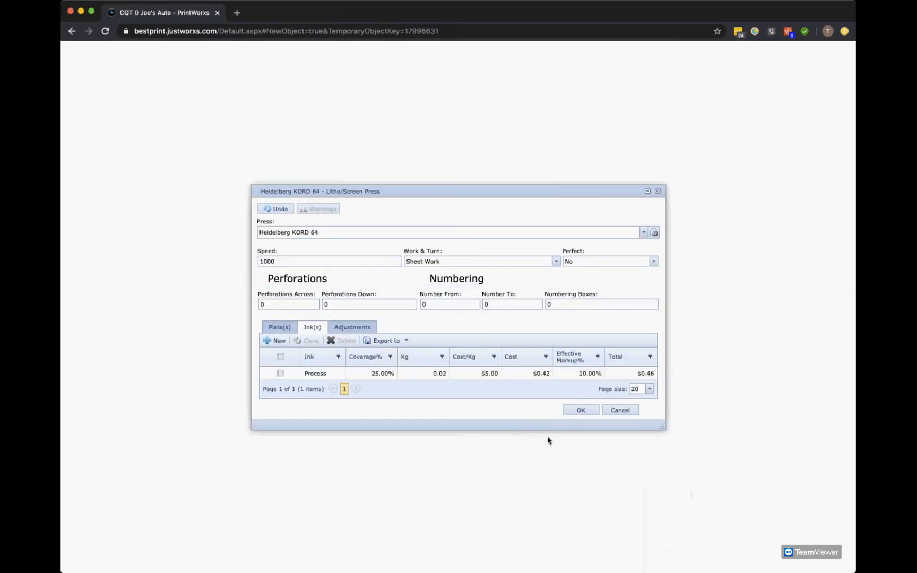
left_click(578, 409)
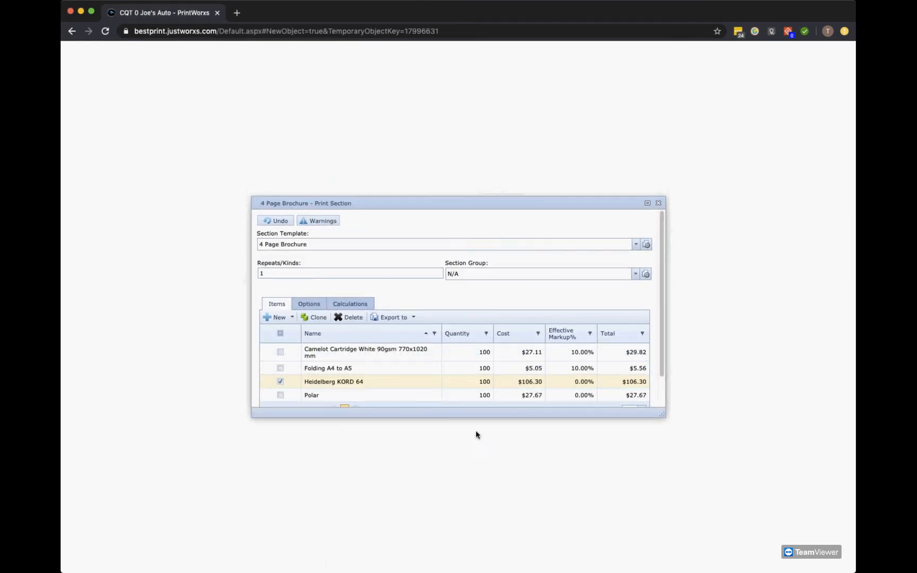
Step: Check the section's sheet calculations and add the Xerox iGen 150 as its digital press item
left_click(354, 306)
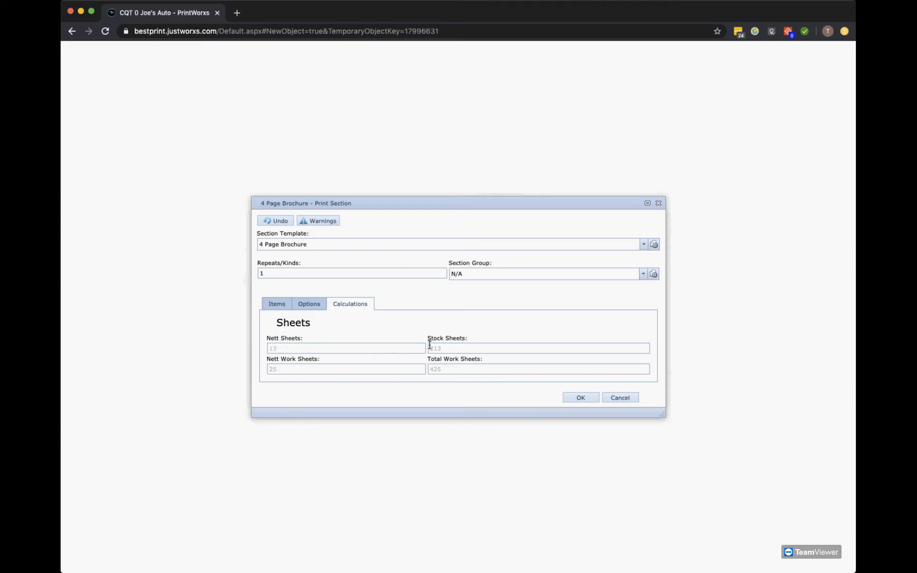
mouse_move(435, 352)
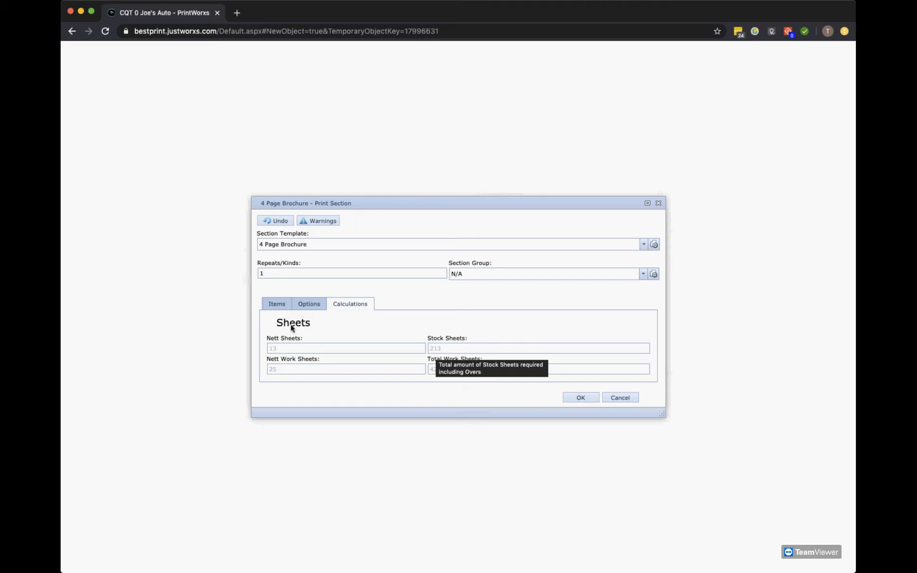
left_click(277, 306)
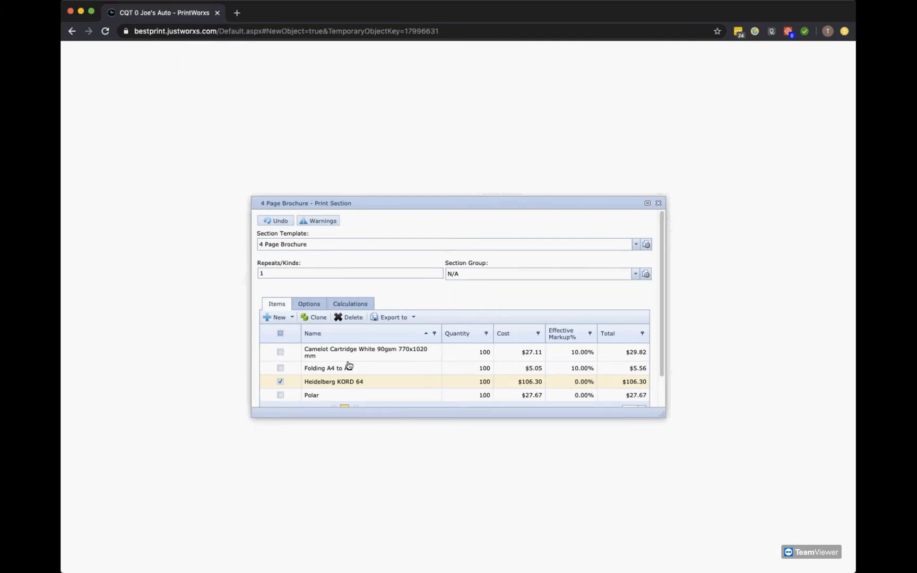
left_click(280, 318)
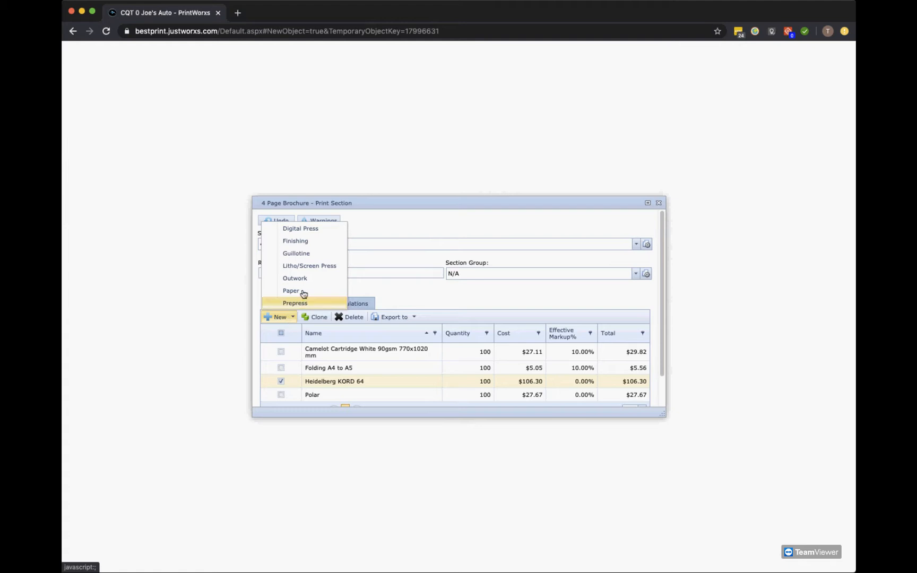
left_click(297, 229)
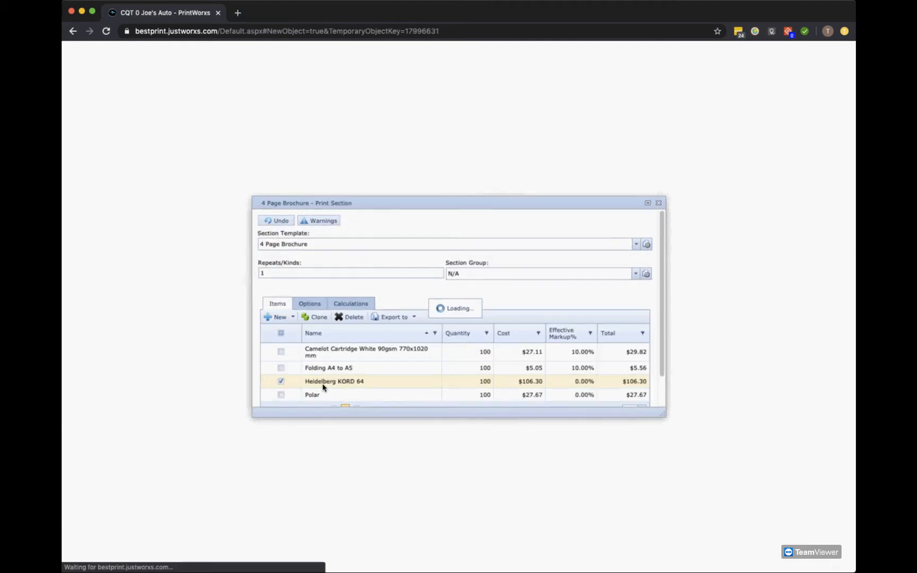
left_click(382, 315)
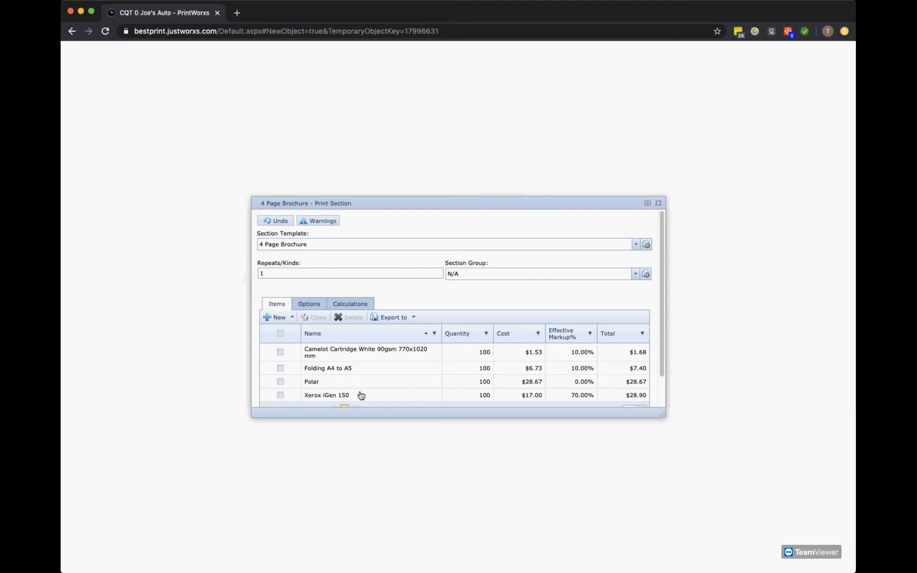
Step: Set the colour of the Xerox iGen 150 press item to CC and save it
double_click(340, 399)
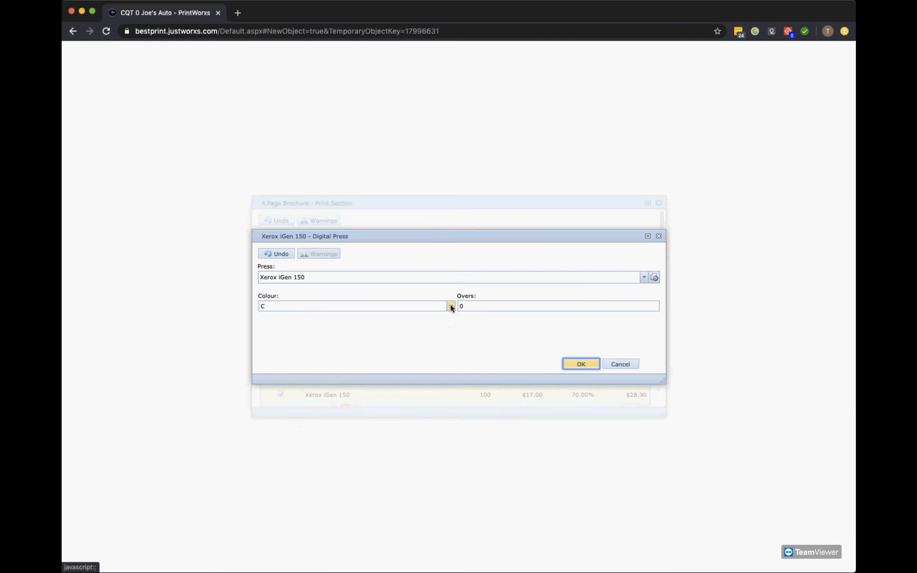
left_click(451, 306)
left_click(300, 356)
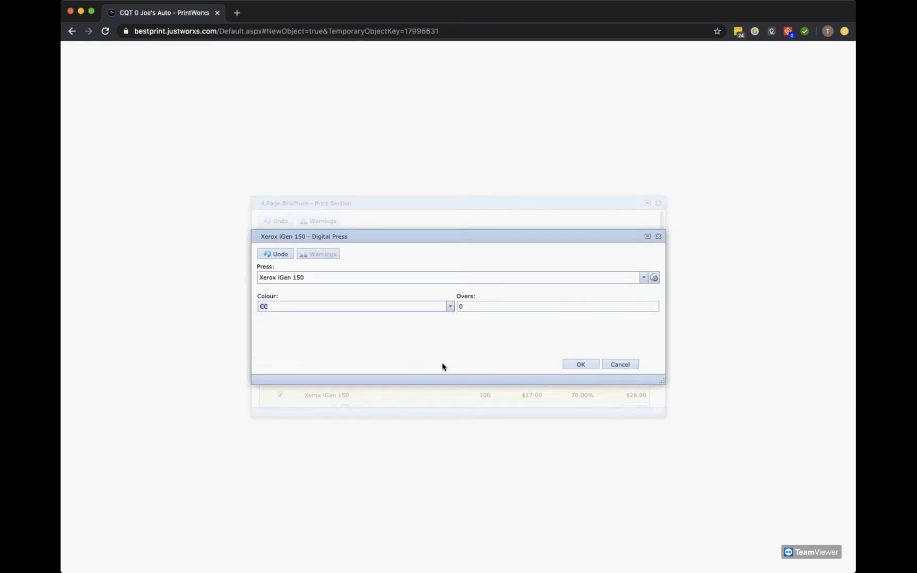
left_click(578, 364)
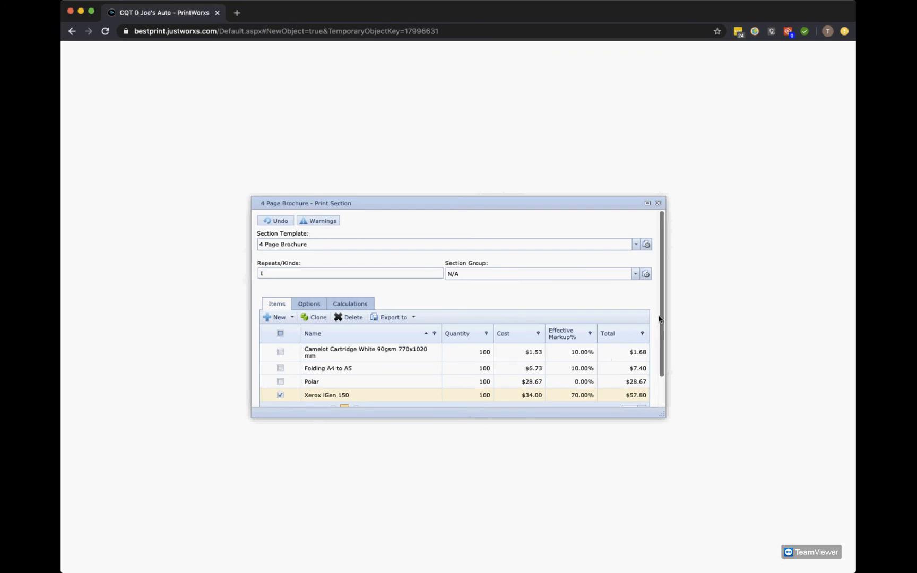
Step: Save the 4 Page Brochure section, reopen it to review its items, and save the 100 quantity
left_click_drag(661, 315, 663, 348)
left_click(573, 397)
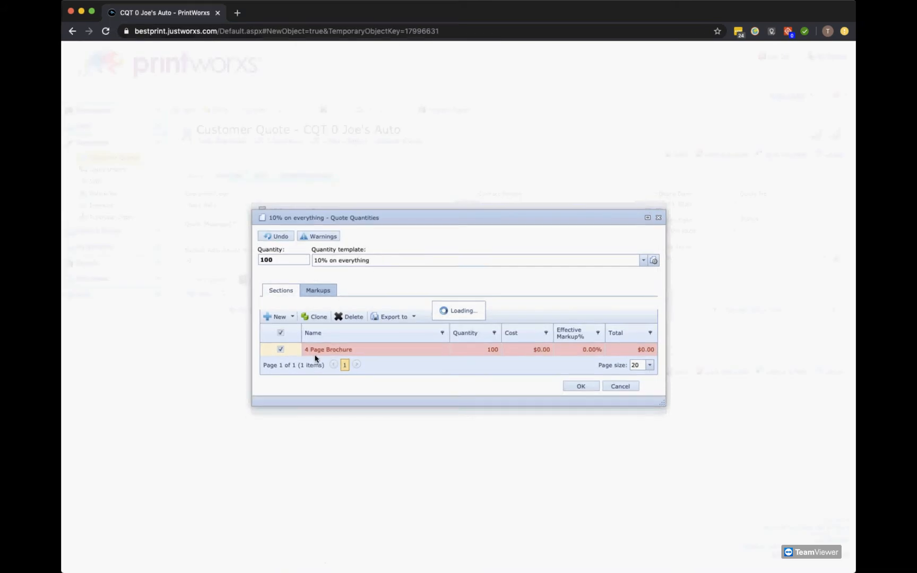
left_click(399, 352)
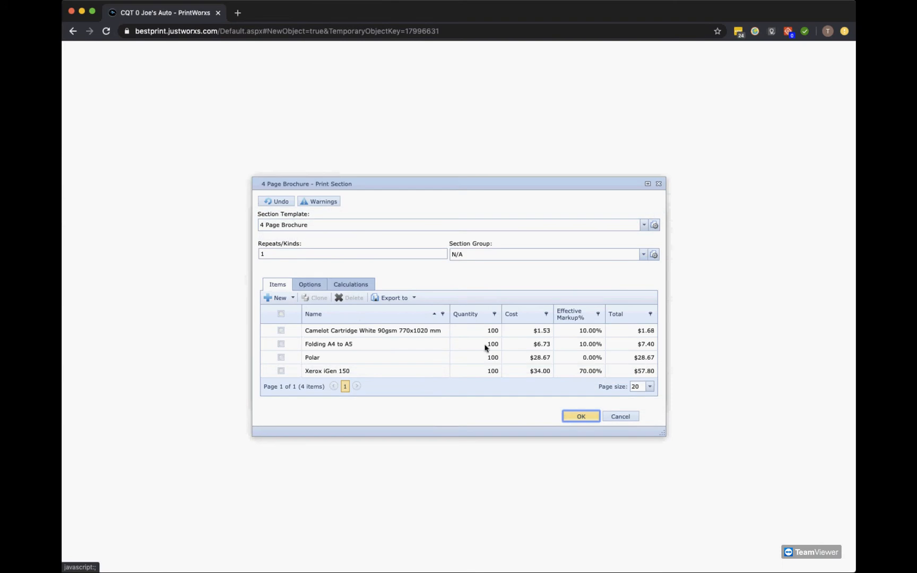
left_click(569, 419)
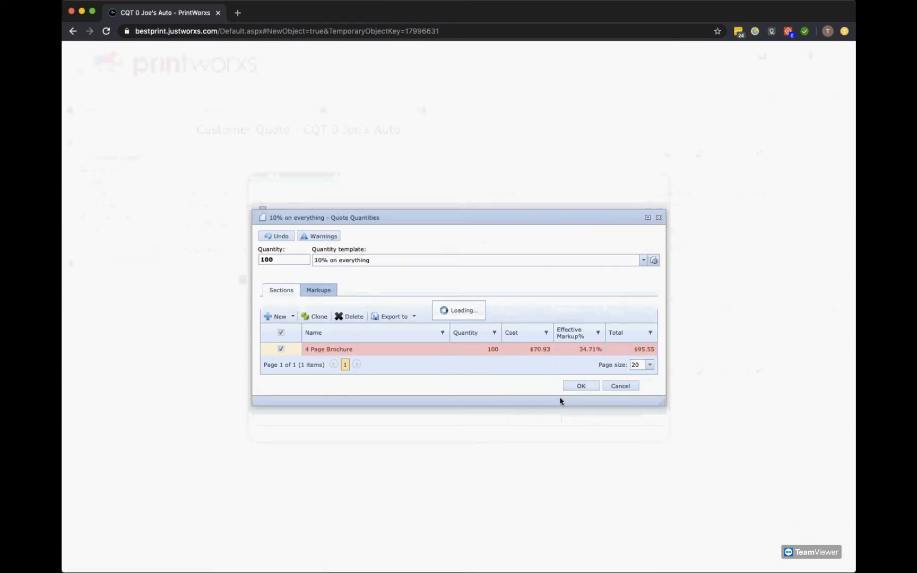
left_click(578, 385)
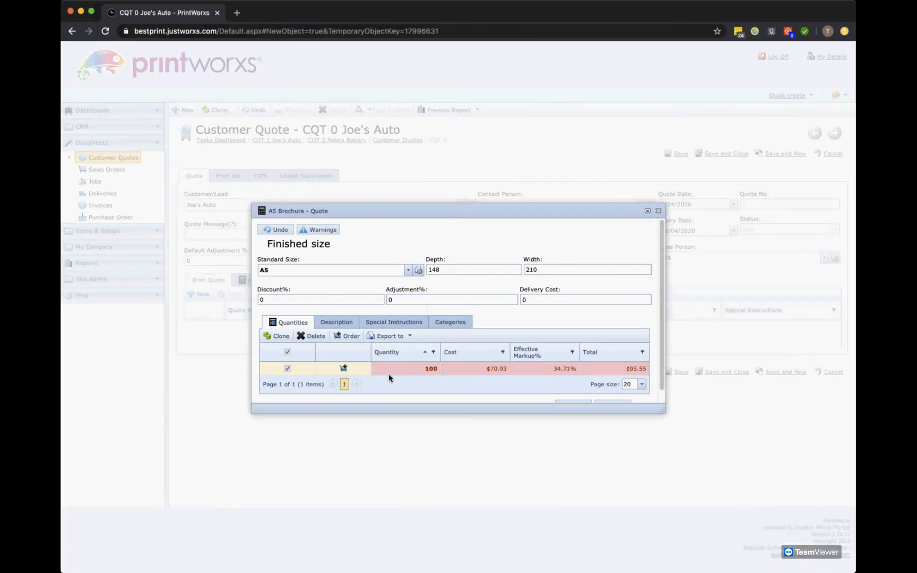
Step: Clone the 100 quantity twice and set the copies' quantities to 200 and 300
left_click(279, 337)
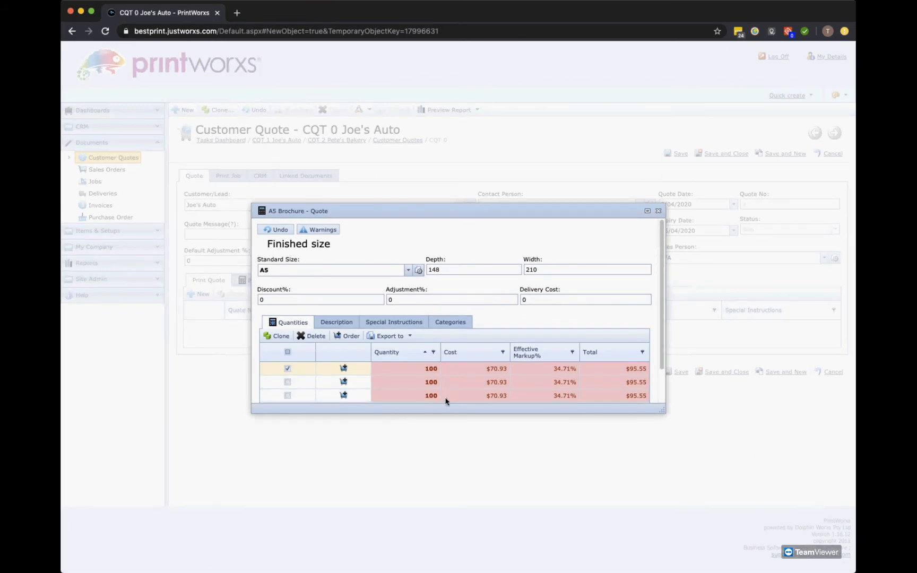
double_click(431, 382)
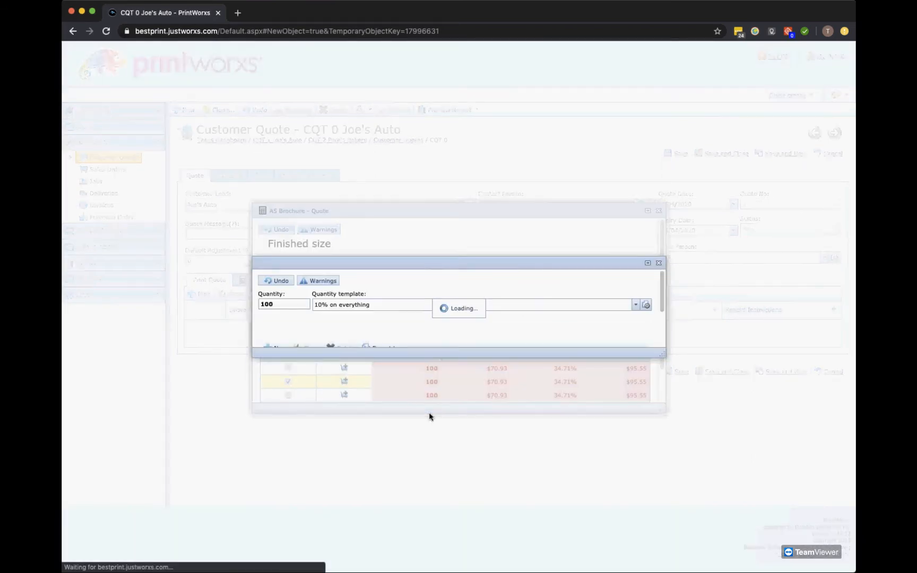
type("200")
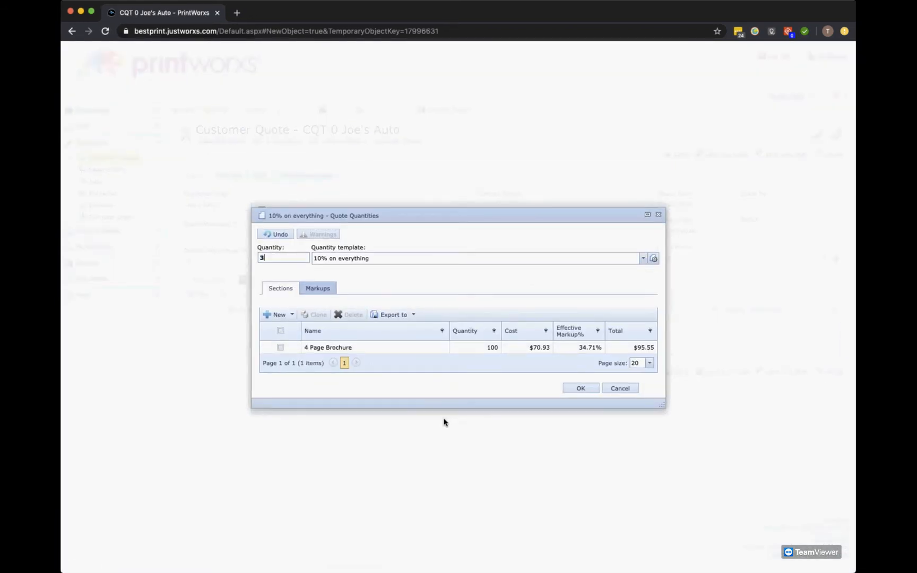
key("Tab")
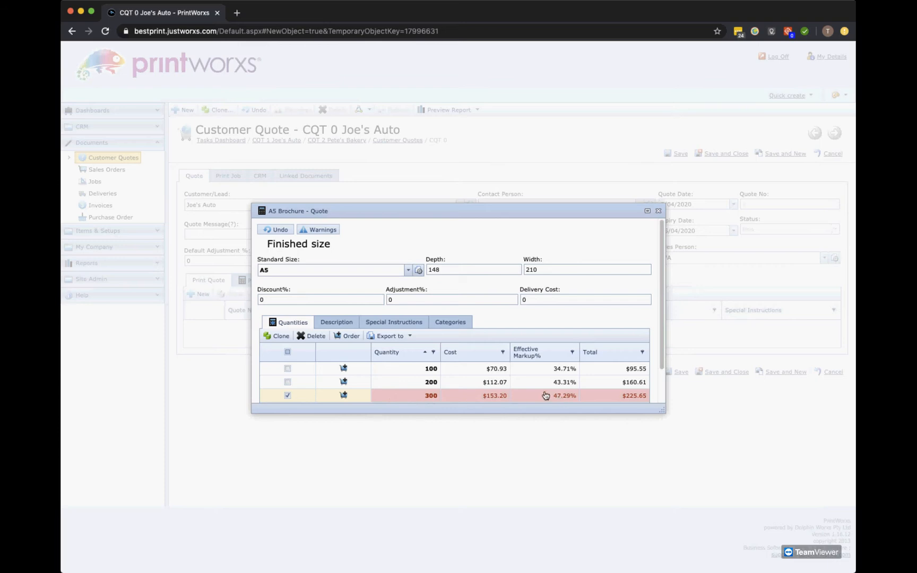
Step: Review the A5 Brochure quote's warnings and save it into the customer quote
left_click(321, 229)
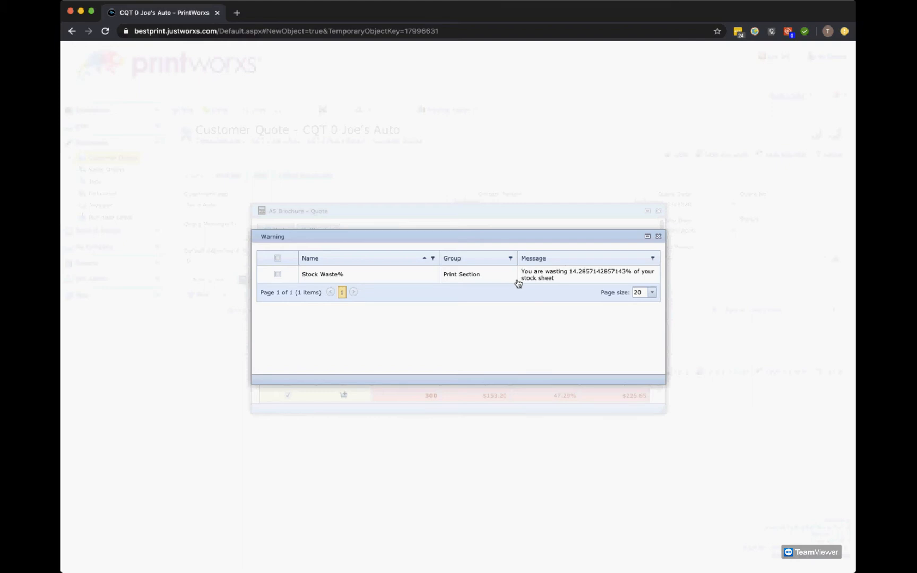
left_click(658, 237)
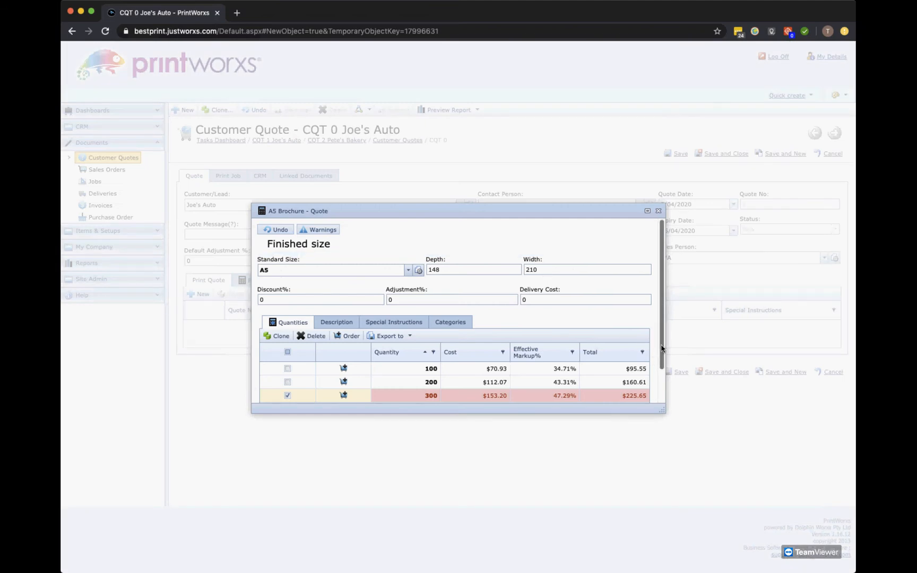
left_click_drag(662, 348, 645, 416)
left_click(573, 394)
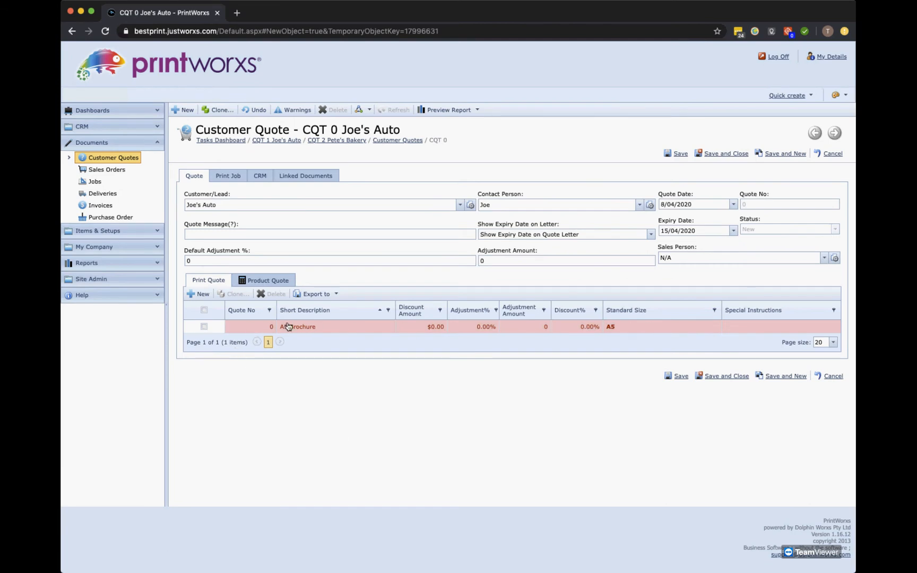
Step: Add another print quote with a finished depth of 1500, a width of 500 and the description Pullup Banner
left_click(192, 295)
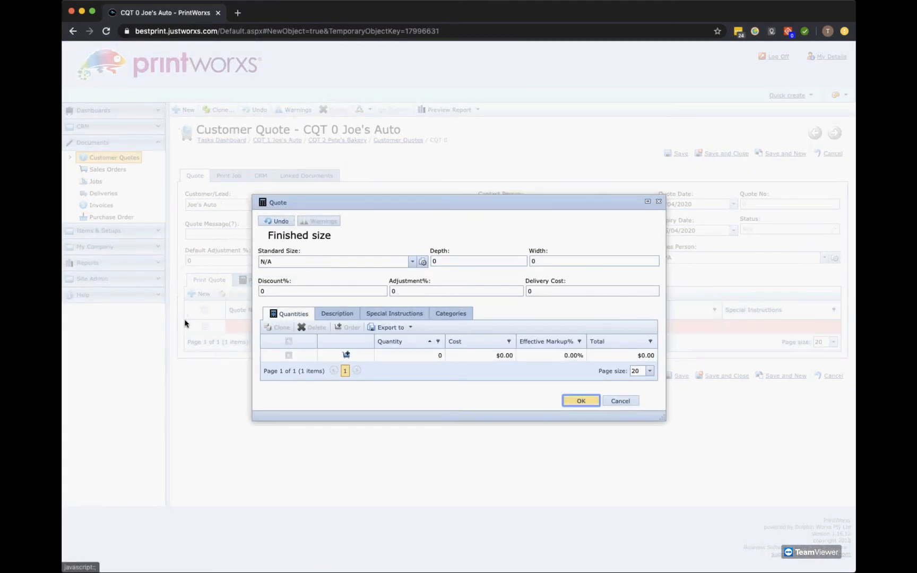
left_click(447, 261)
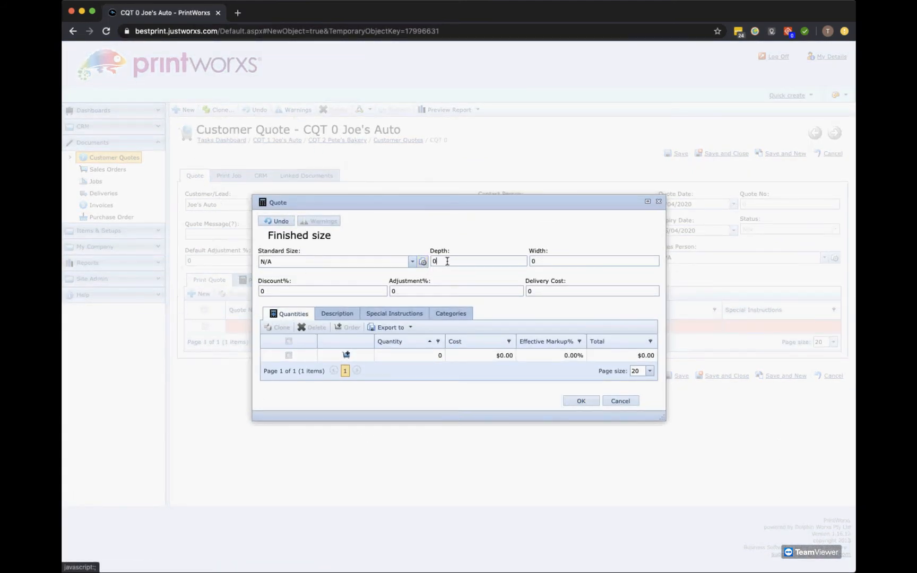
left_click(412, 262)
left_click(446, 261)
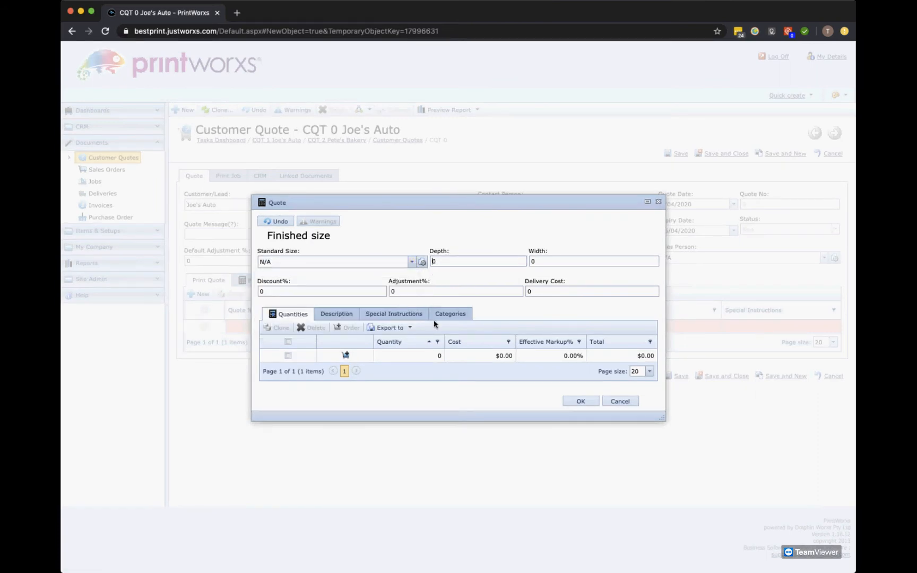
type("1500")
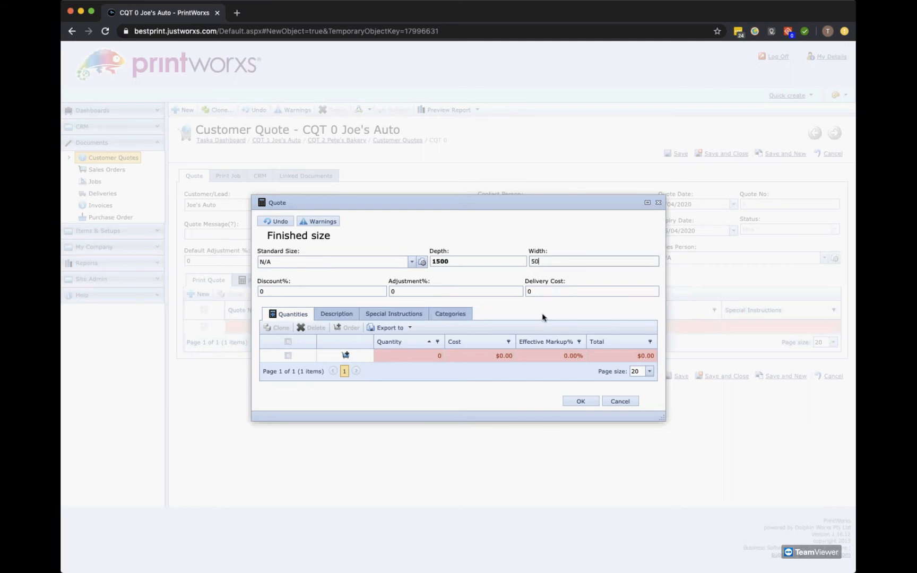
type("0")
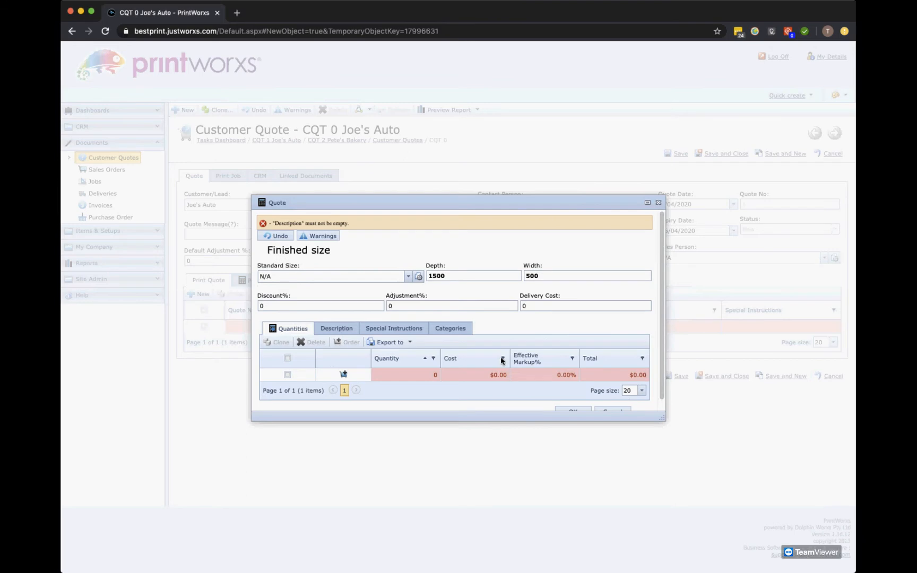
left_click(335, 330)
left_click(307, 358)
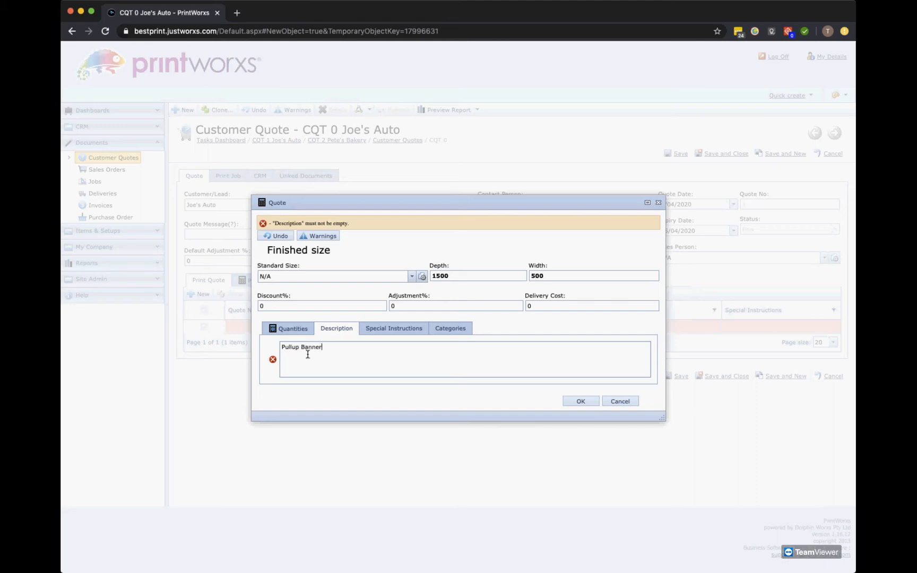
Step: Set the banner's quantity to 5 and its quantity template to 10% on purchases and hold the discount
left_click(289, 329)
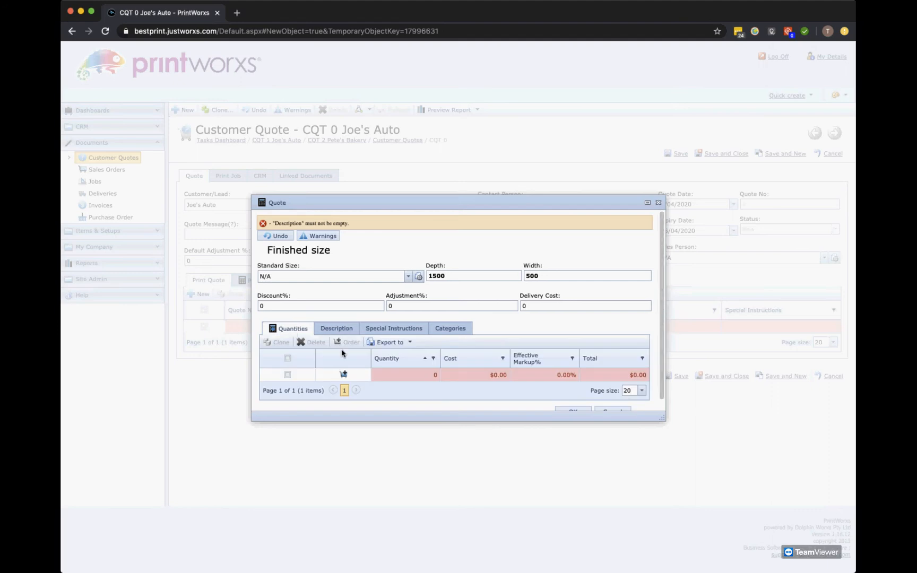
left_click(404, 374)
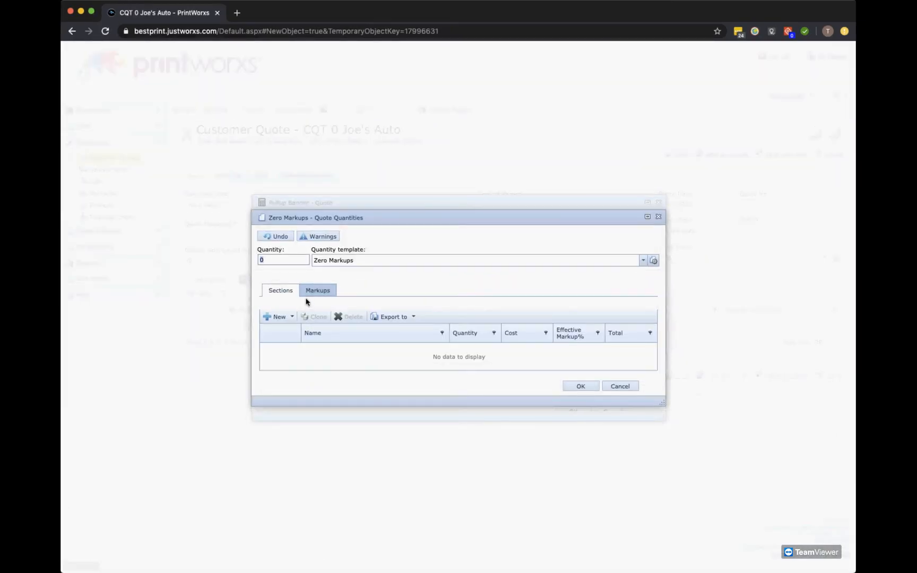
type("5")
left_click(342, 261)
left_click(342, 260)
left_click(341, 293)
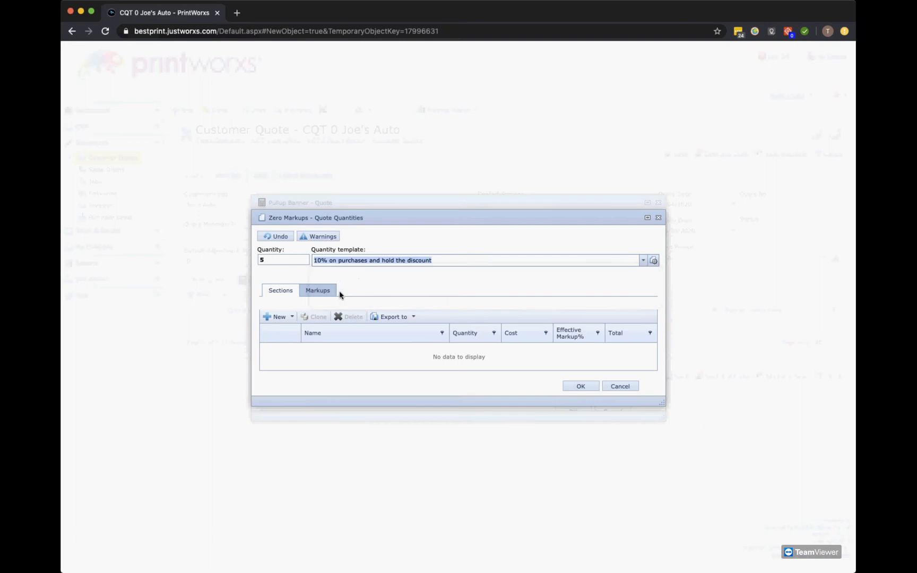
Step: Add a wide format section from the Pull Up Banner template and add the Roland press to it
left_click(280, 320)
left_click(302, 303)
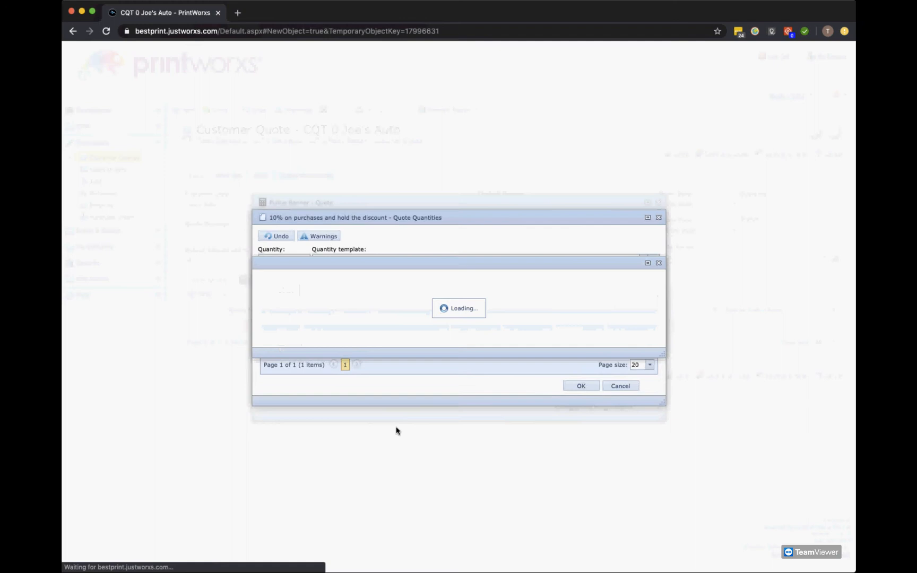
left_click(279, 347)
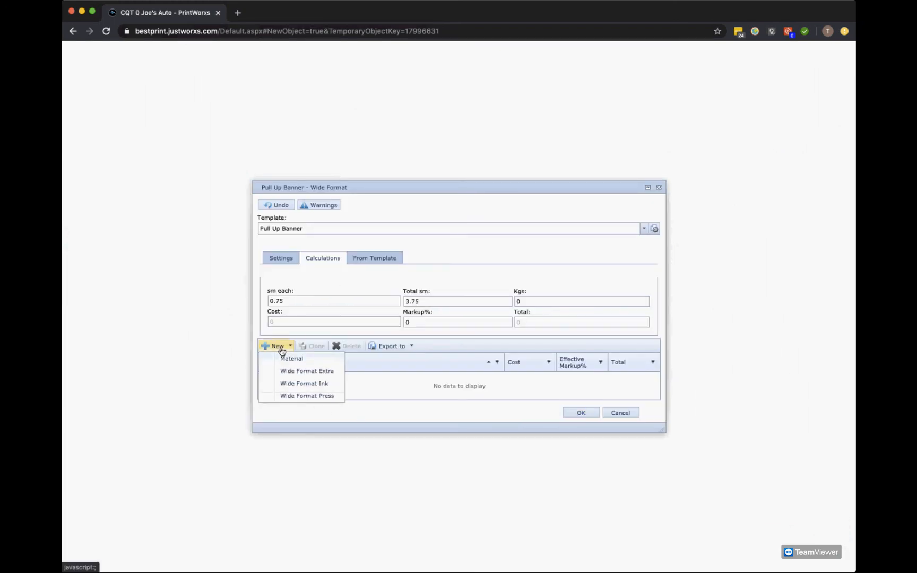
left_click(303, 396)
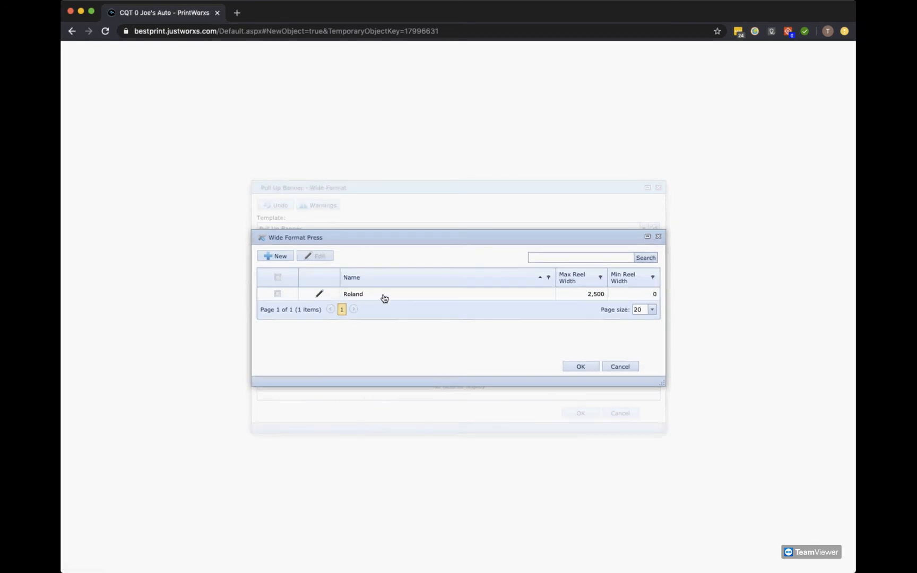
double_click(385, 296)
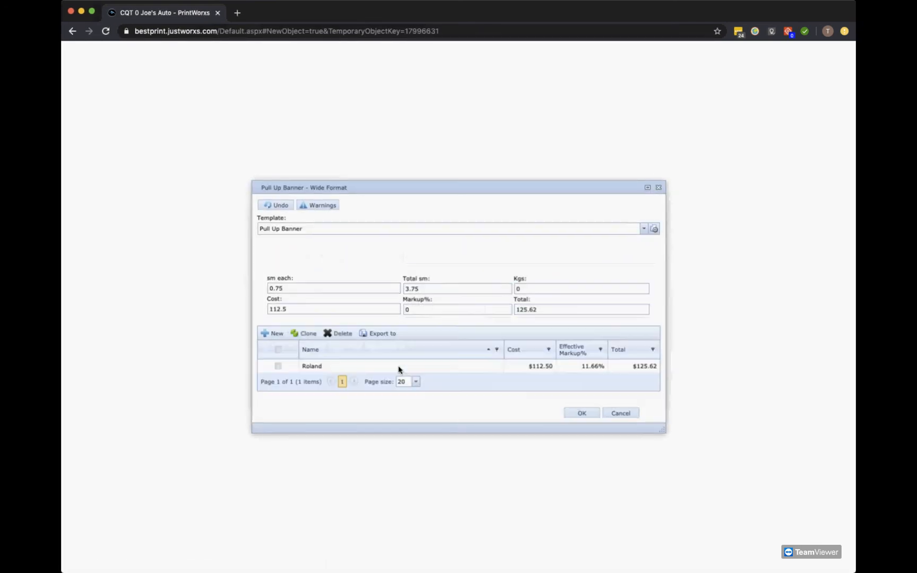
Step: Add the Vinyl White 50x2000 mm material to the Pull Up Banner section
left_click(280, 350)
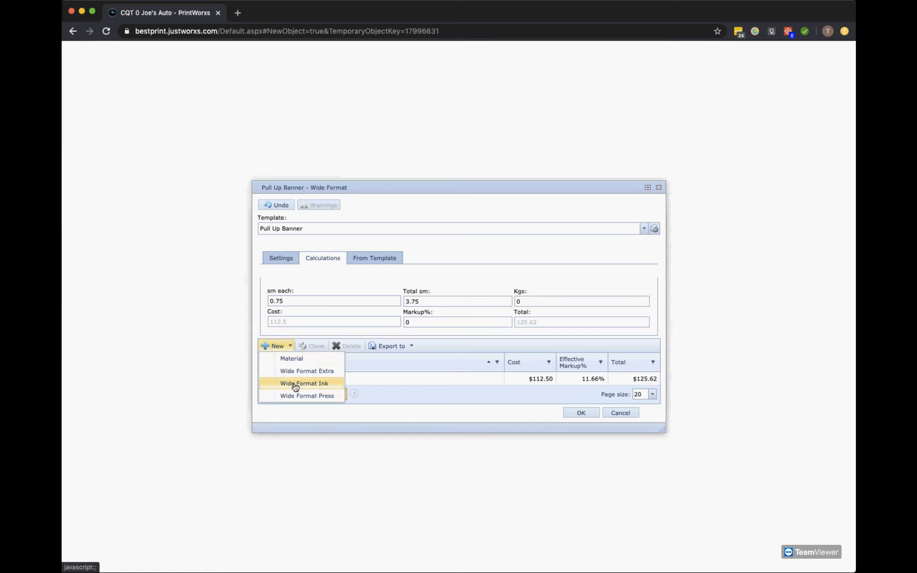
left_click(292, 359)
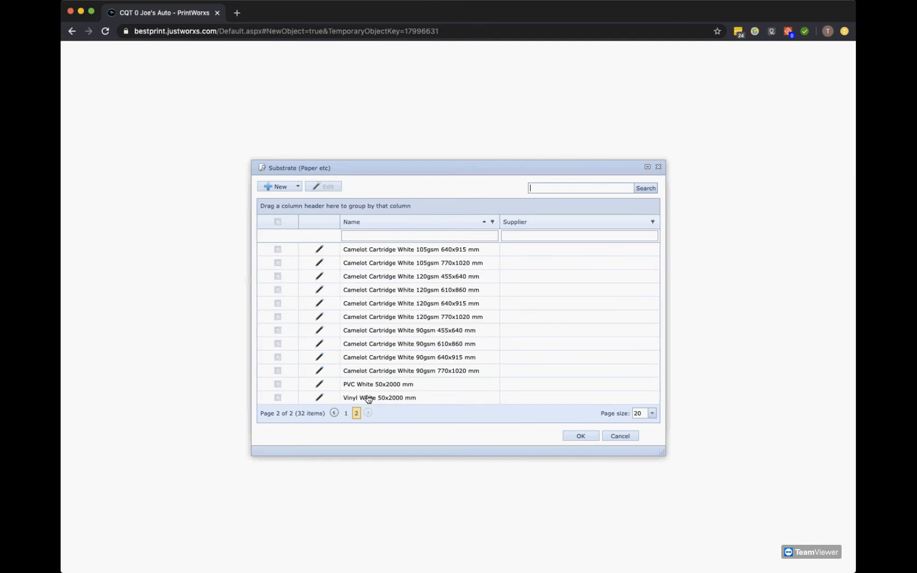
double_click(367, 398)
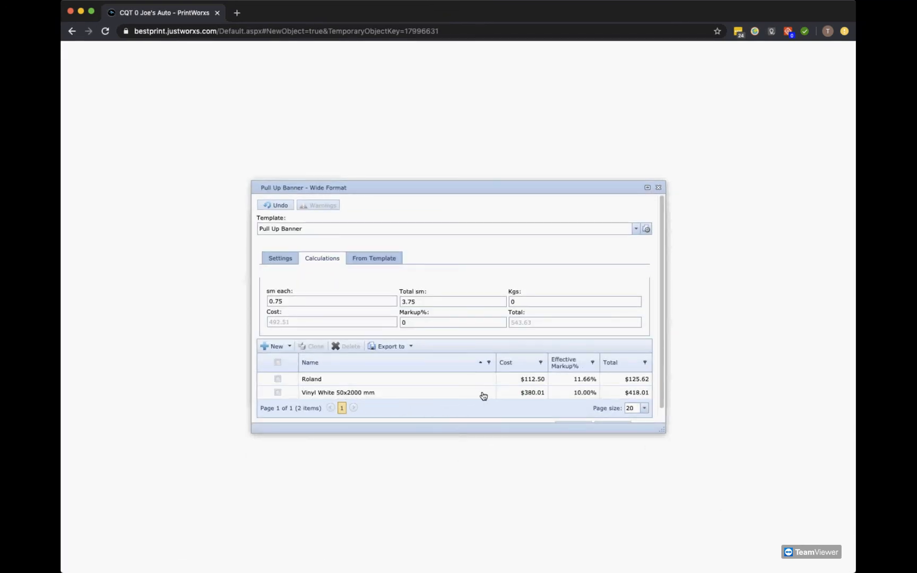
Step: Add the Pull Up Banner Assembly and Pull Up Banner Mechanism extras, checking the assembly's hourly cost and speed first
left_click(278, 348)
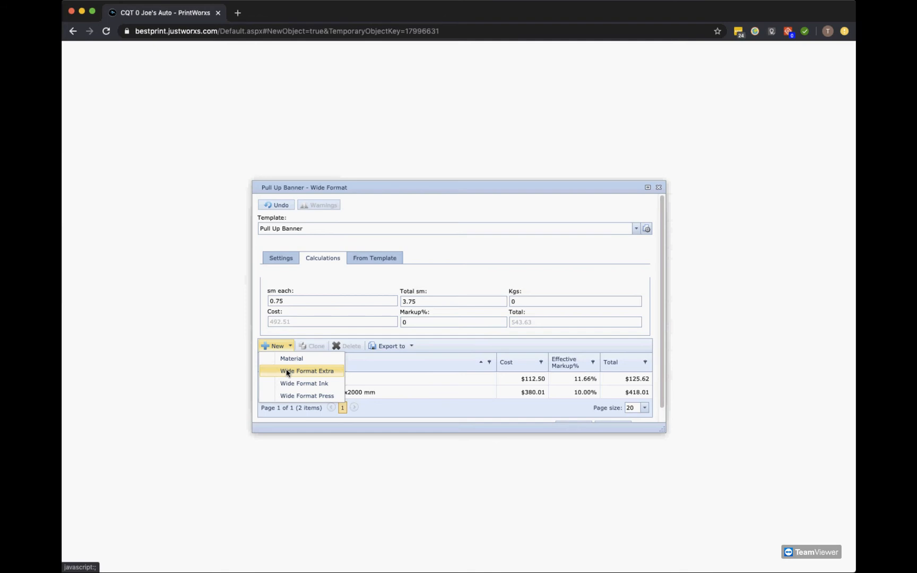
left_click(286, 371)
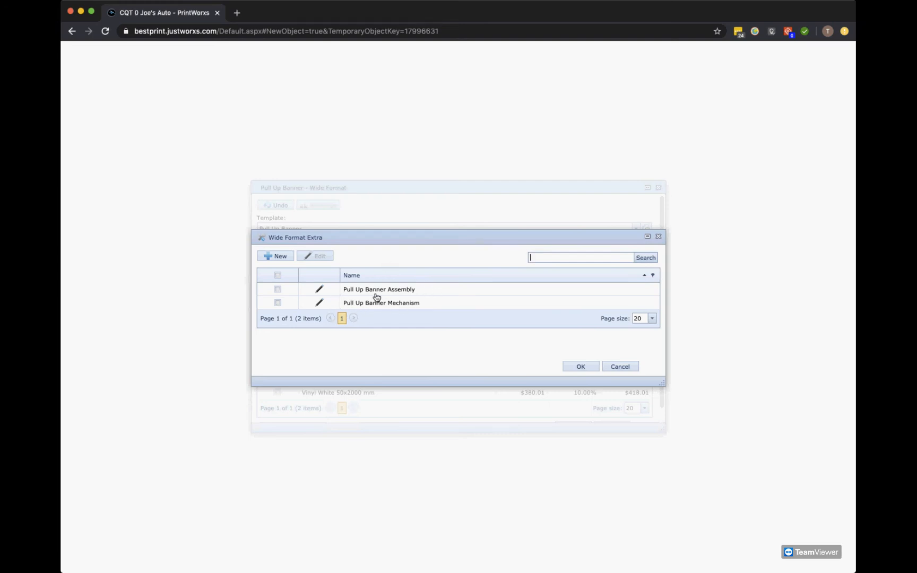
left_click(321, 289)
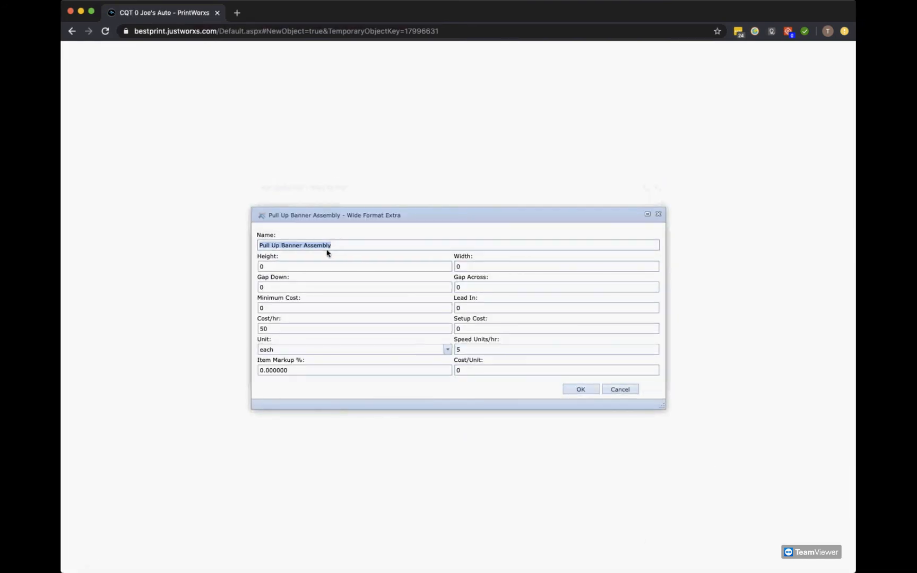
left_click(270, 329)
left_click_drag(270, 329, 251, 335)
left_click(471, 350)
left_click_drag(463, 350, 446, 353)
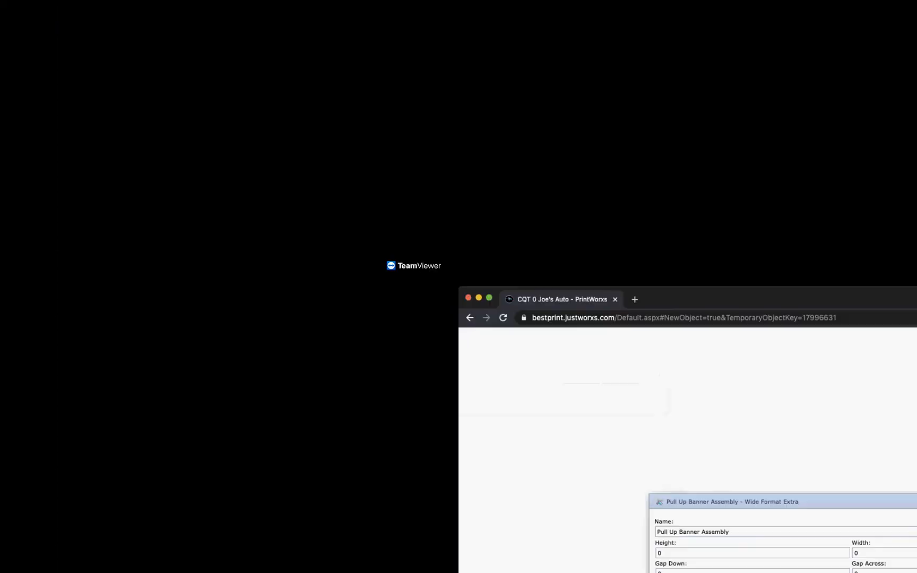
left_click(567, 390)
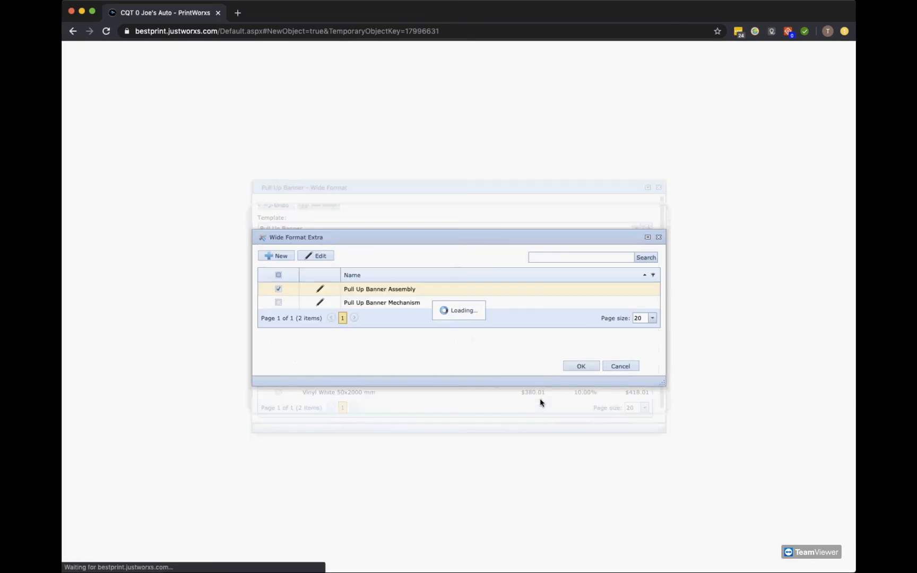
left_click(278, 303)
left_click(574, 371)
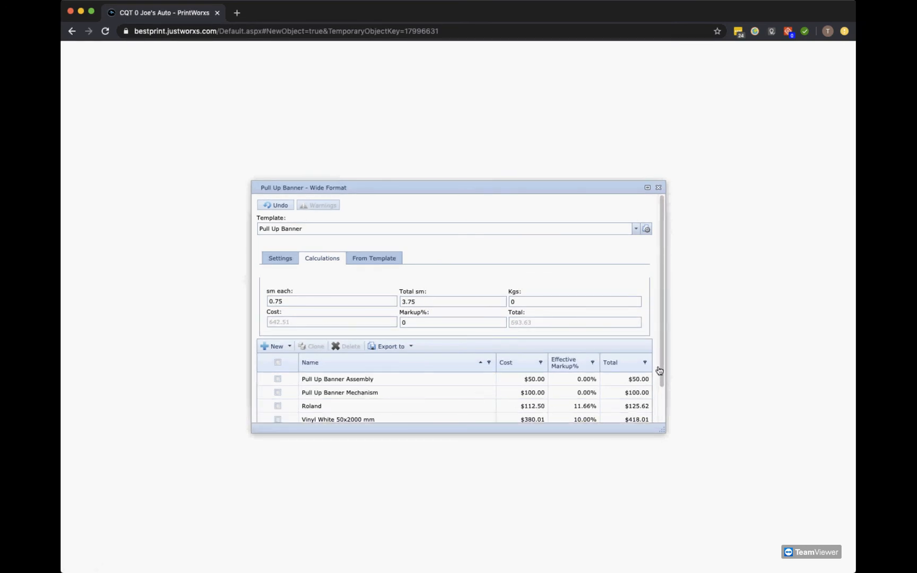
Step: Examine the Roland press template's reel width, hourly cost, cost per square metre and speed
left_click_drag(662, 336, 669, 377)
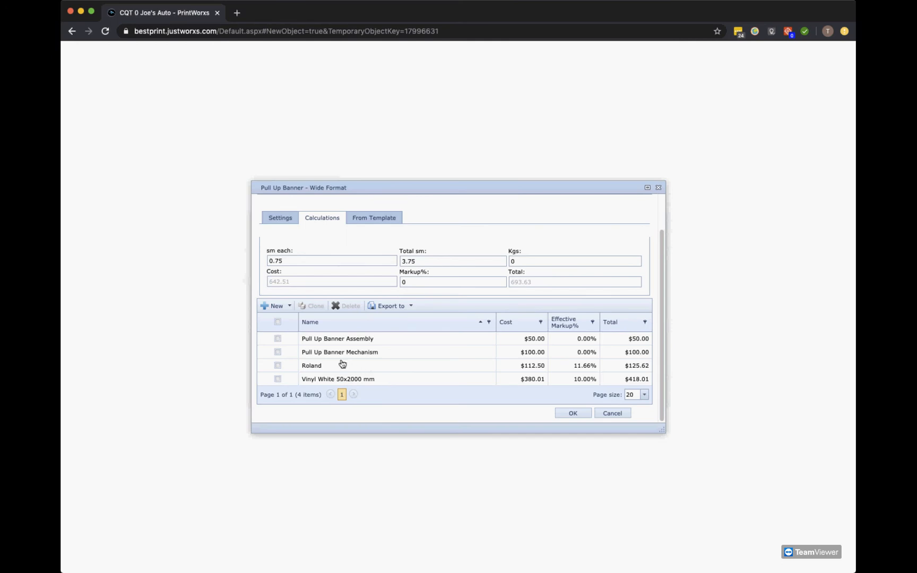
double_click(323, 366)
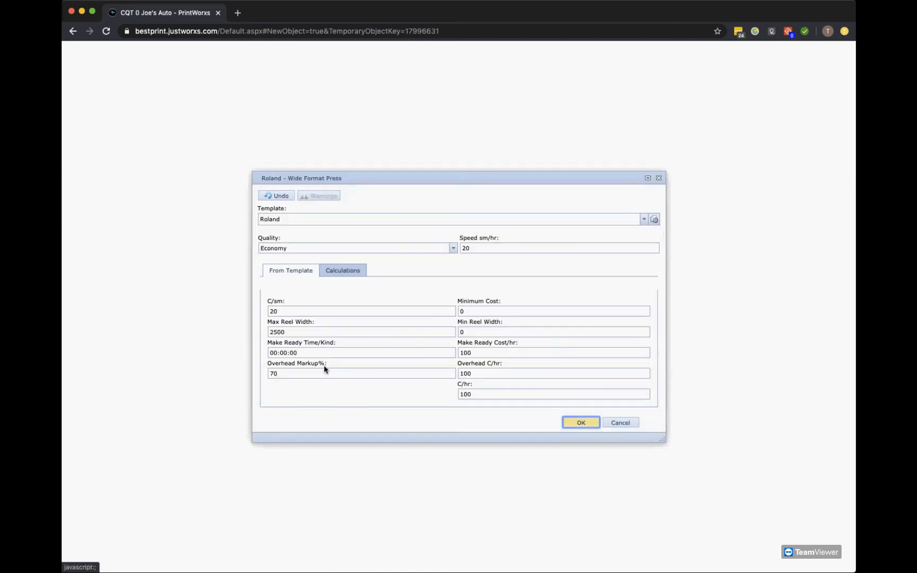
left_click(654, 219)
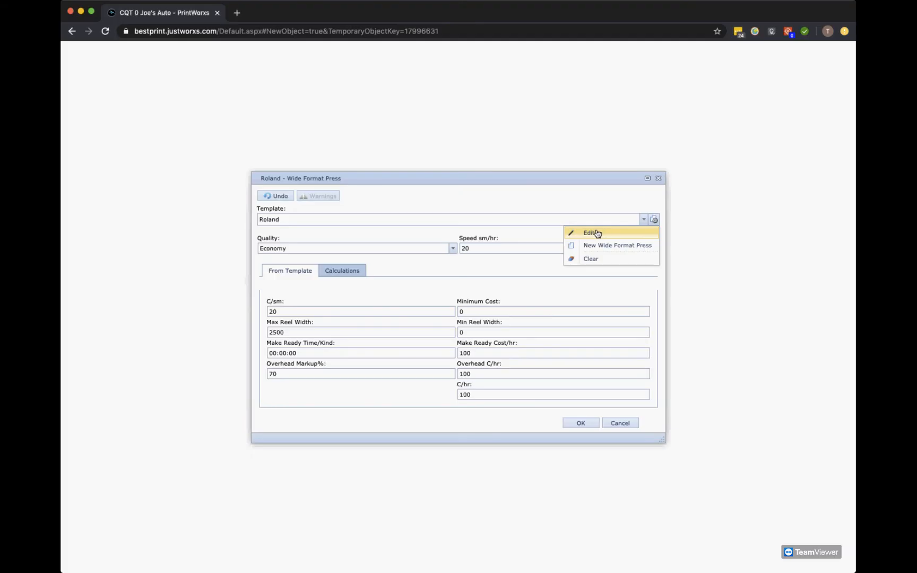
left_click(596, 232)
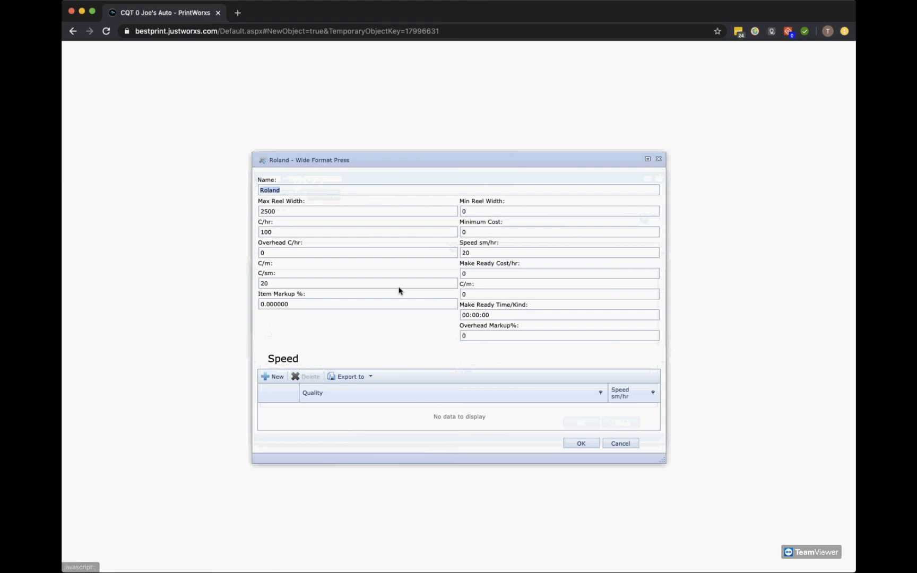
left_click(263, 211)
double_click(260, 231)
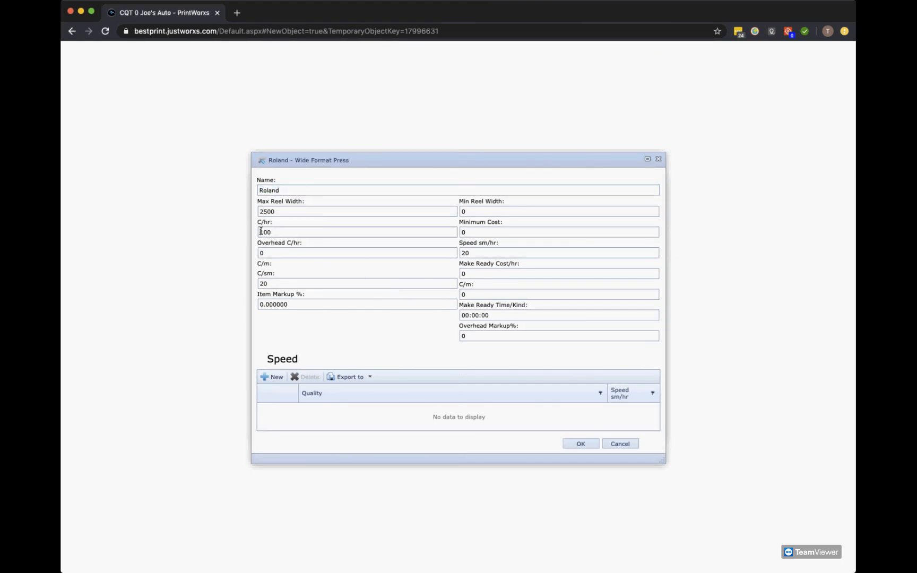
double_click(263, 283)
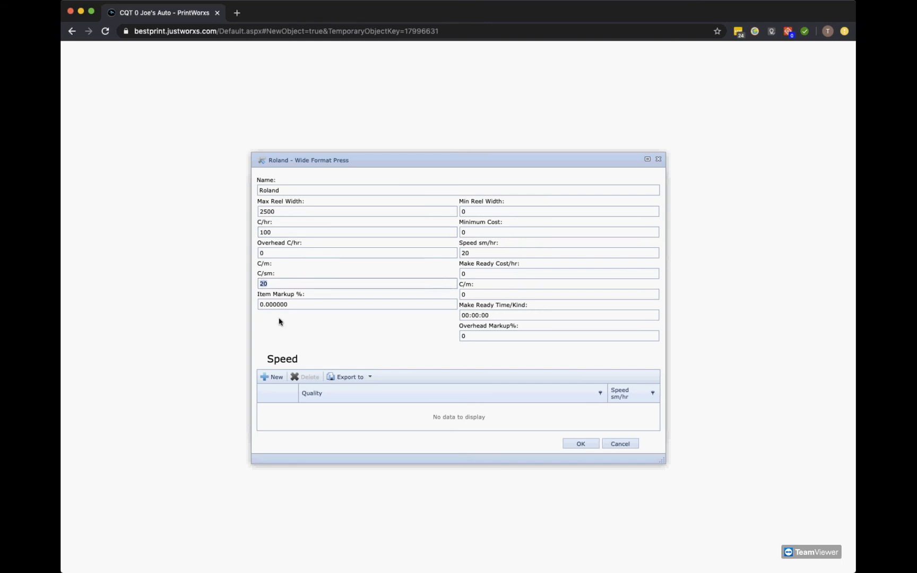
left_click(260, 232)
left_click_drag(482, 253, 437, 254)
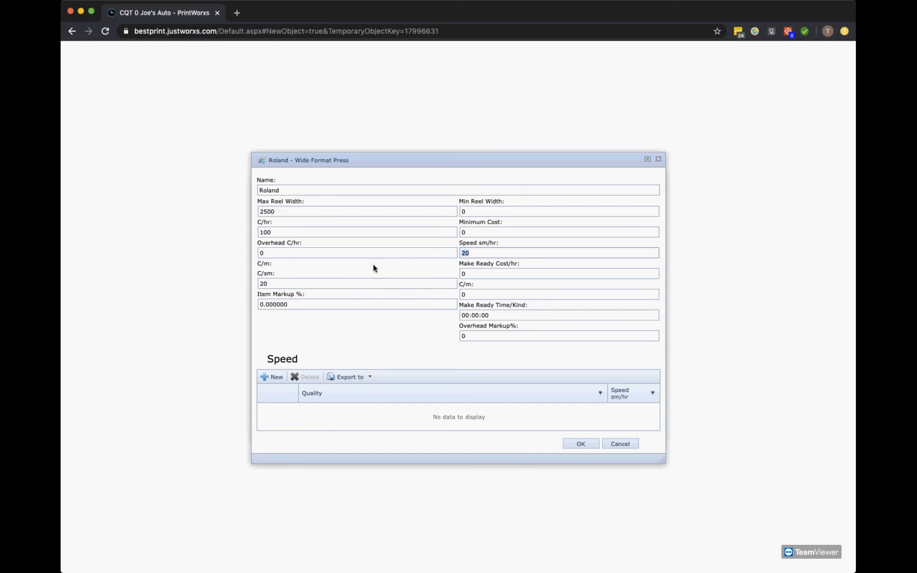
left_click(575, 445)
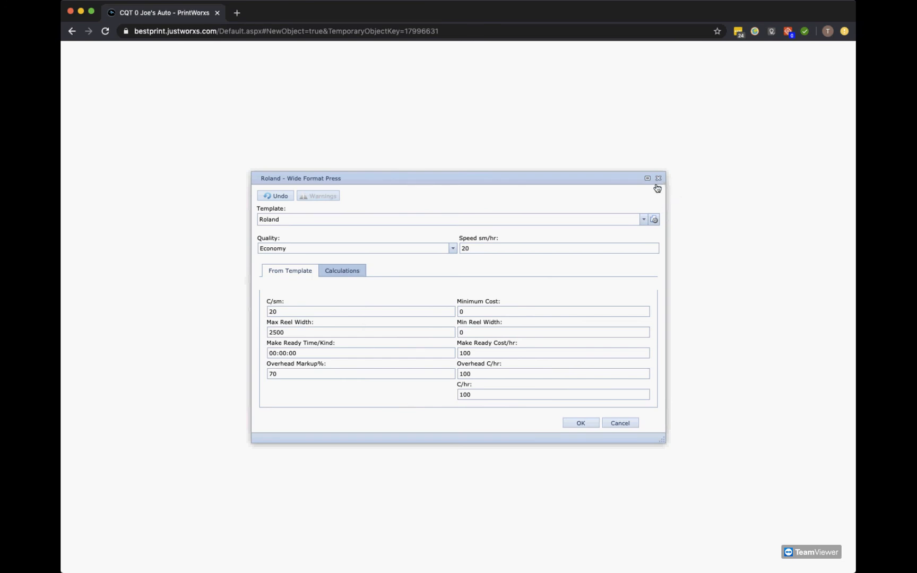
Step: Examine the run time, cost and markup calculated for the Roland press item
left_click(580, 423)
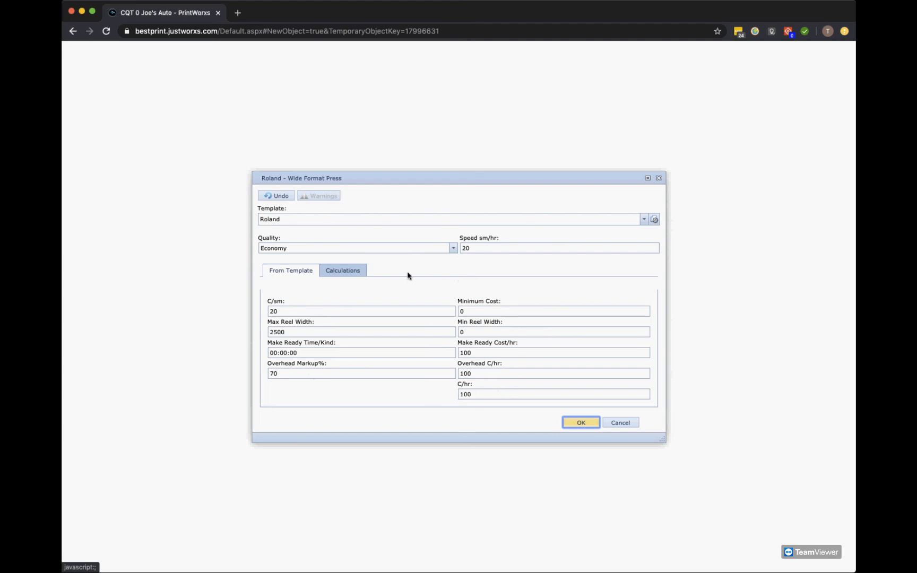
left_click(340, 274)
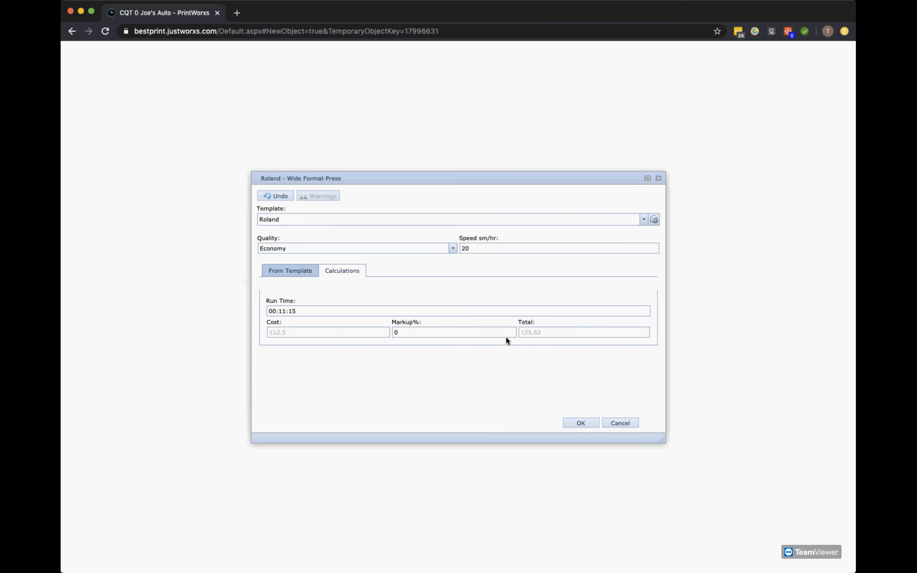
left_click(576, 424)
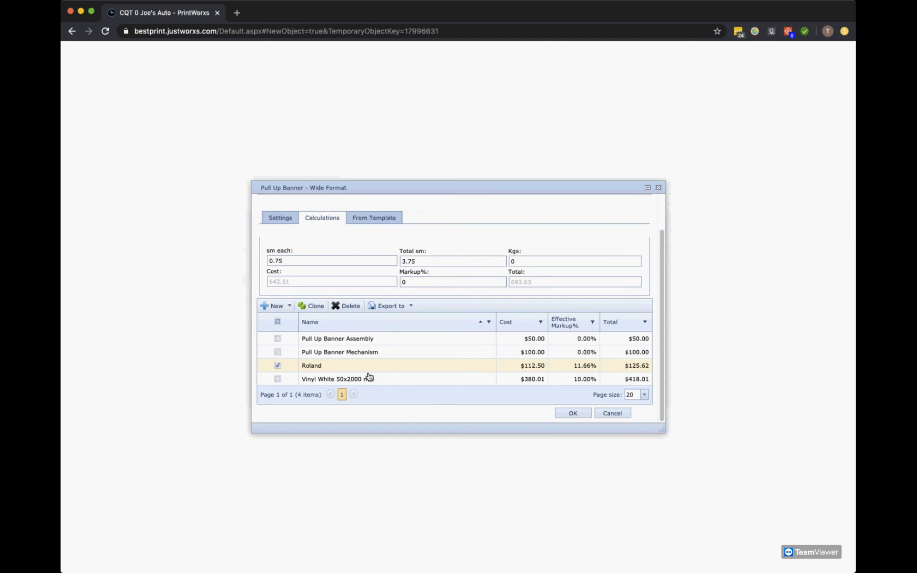
Step: Examine the Vinyl White 50x2000 mm material template's depth, width and substrate type
double_click(328, 380)
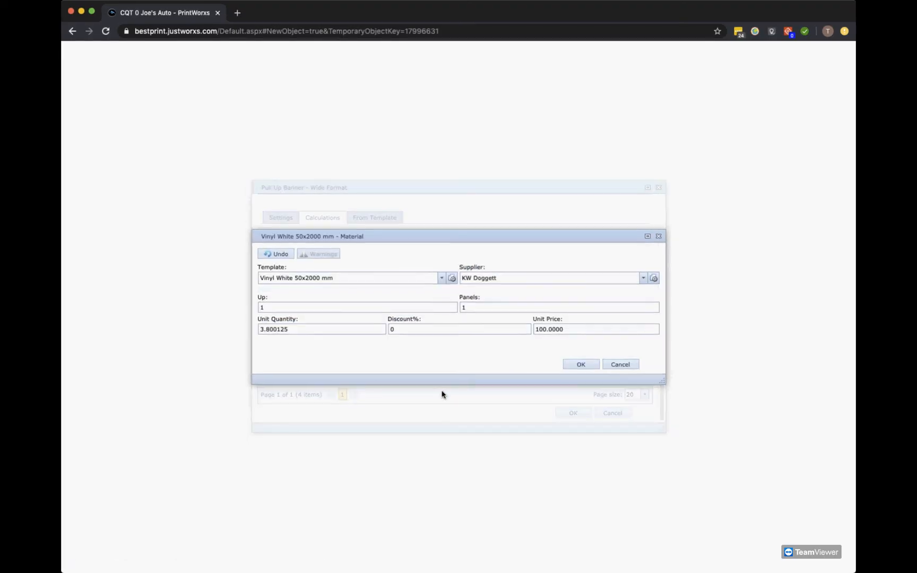
left_click(452, 279)
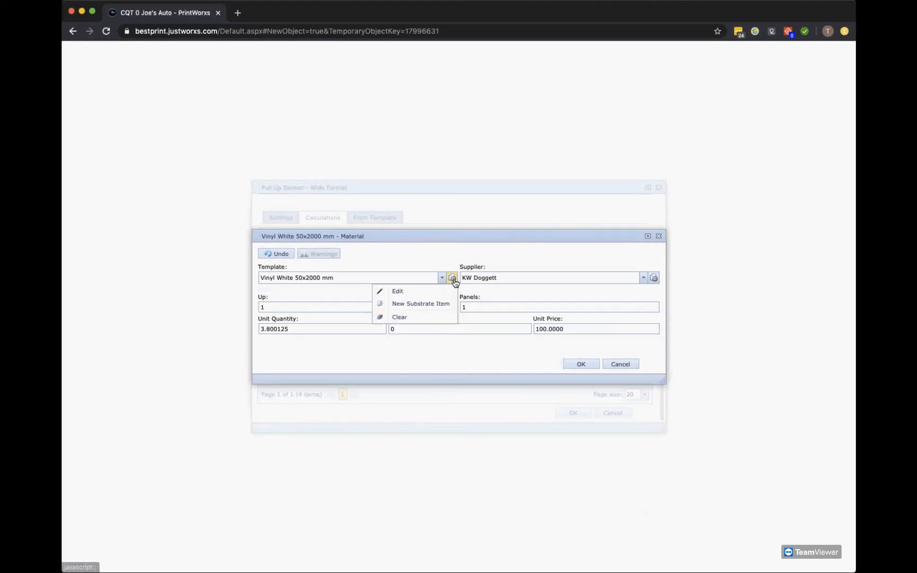
left_click(401, 291)
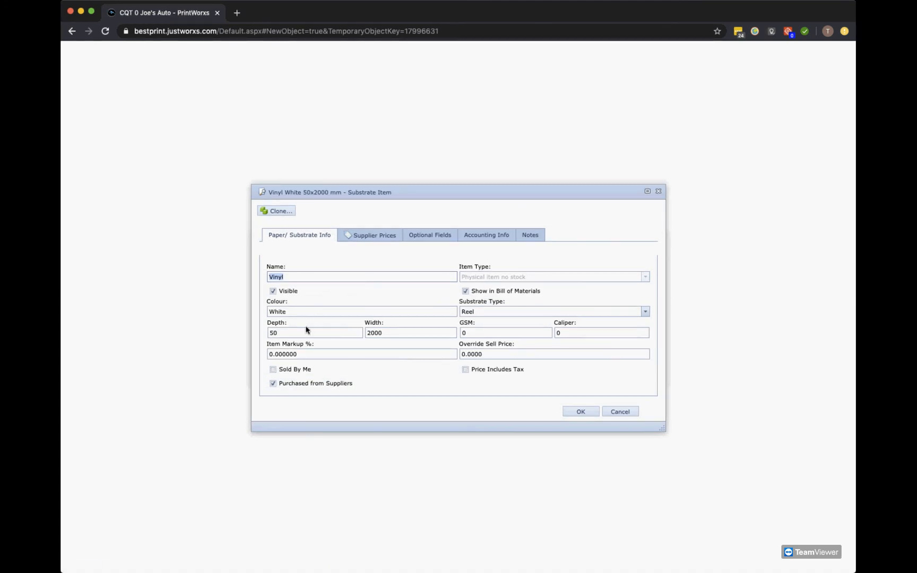
left_click_drag(287, 333, 254, 332)
left_click_drag(393, 332, 353, 333)
left_click(493, 311)
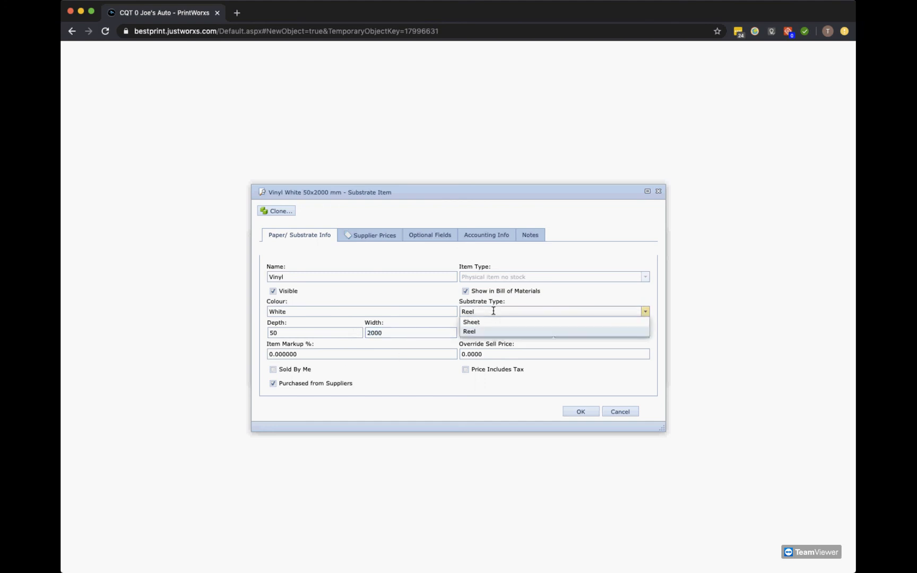
left_click(493, 311)
Step: Check the vinyl's supplier price along with its quantity and price units, and return to the Pull Up Banner section
left_click(381, 237)
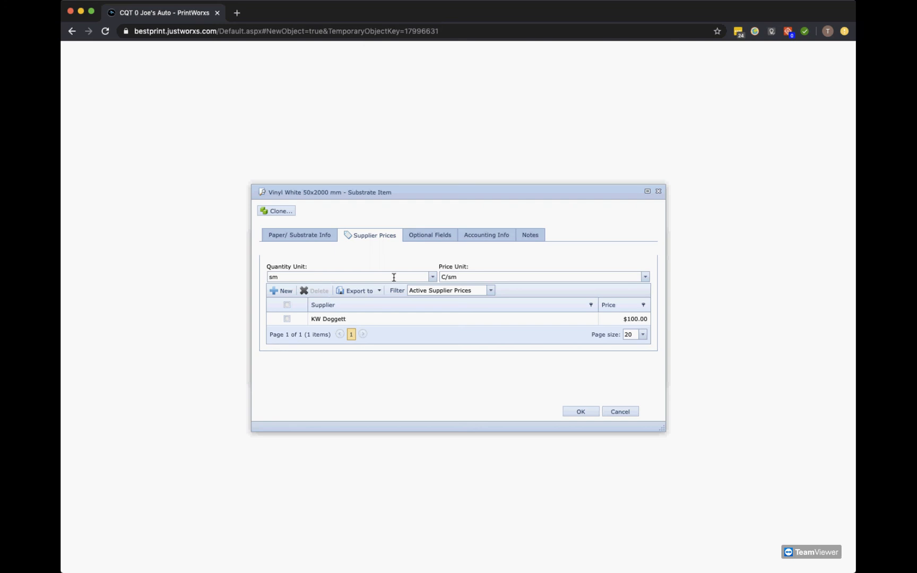
left_click(432, 276)
left_click(493, 276)
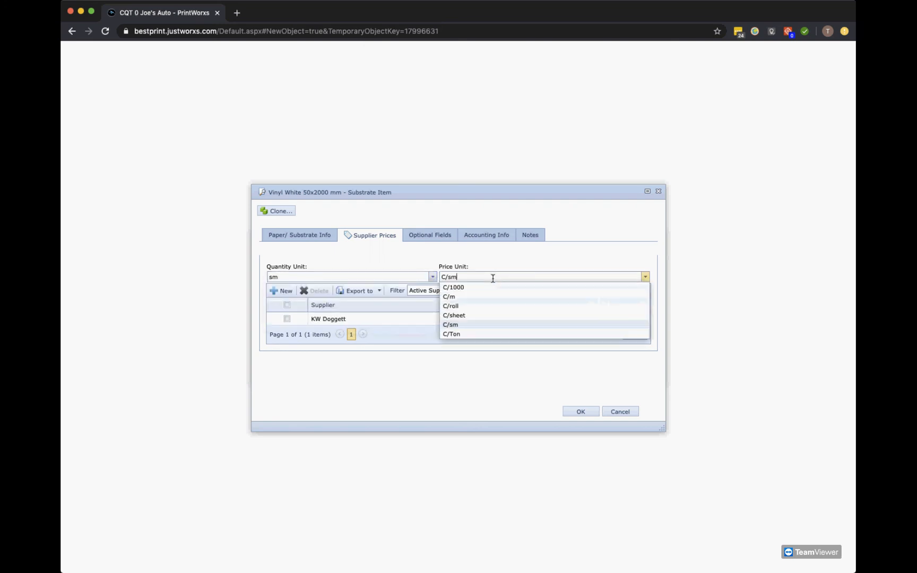
left_click(449, 324)
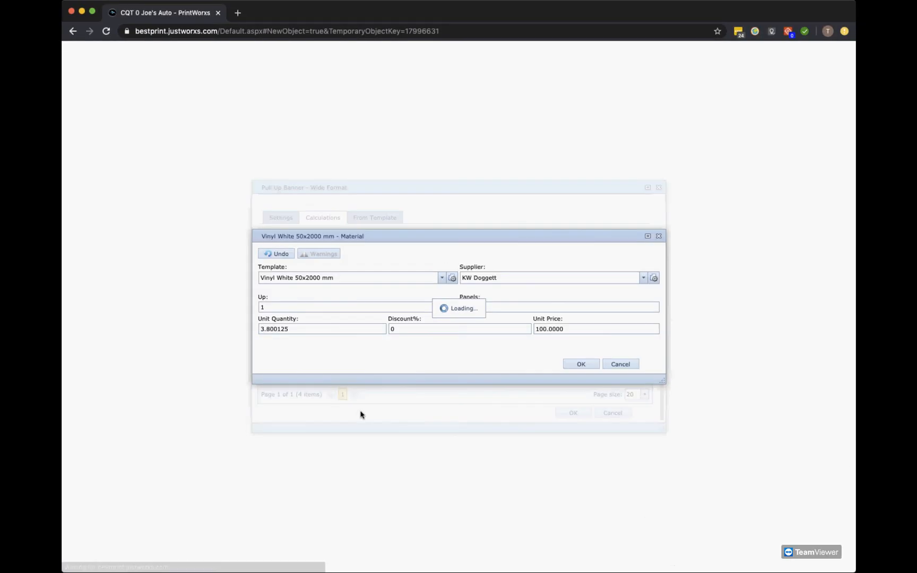
left_click(583, 365)
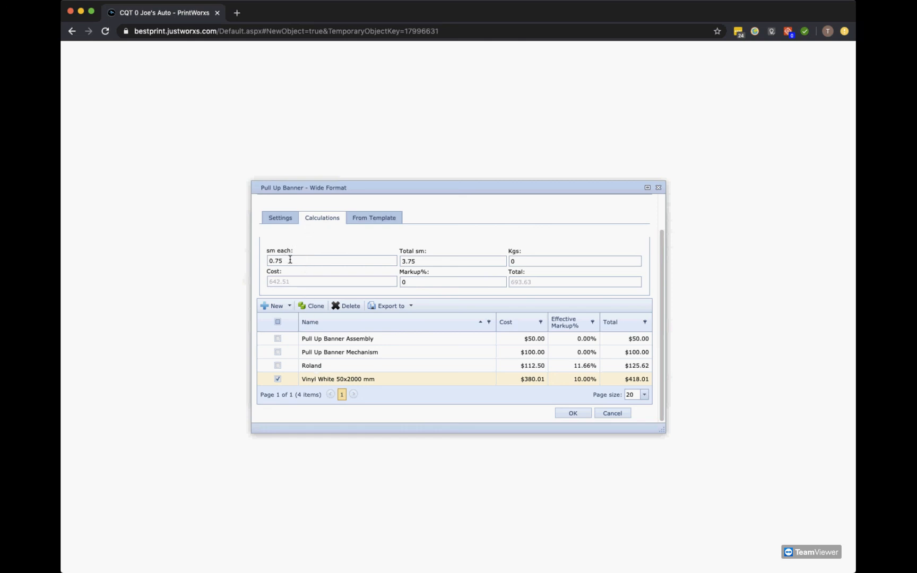
Step: Check the banner's square metres per item and its section settings, and accept the Pull Up Banner section and its quantity of 5
left_click_drag(290, 259, 253, 264)
key("Tab")
left_click(280, 222)
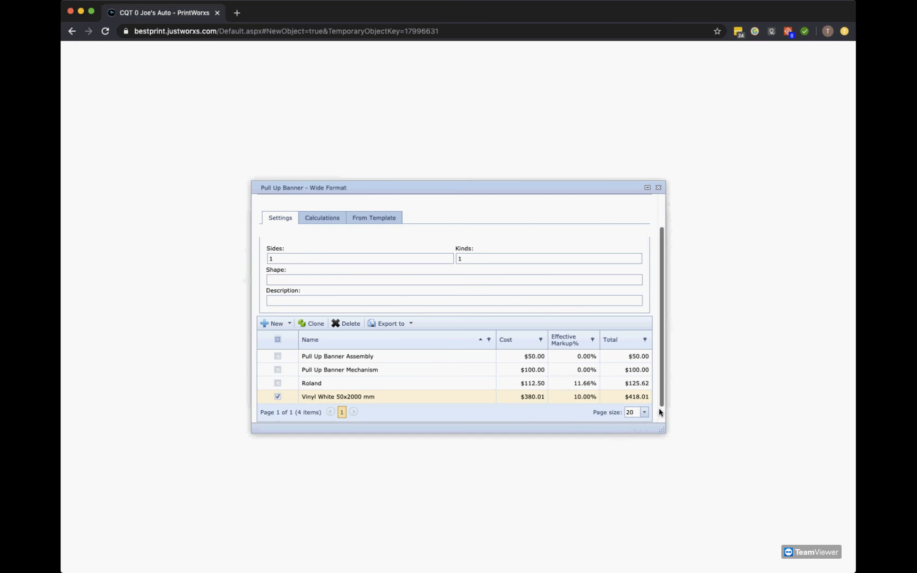
left_click_drag(661, 396, 657, 425)
left_click(583, 417)
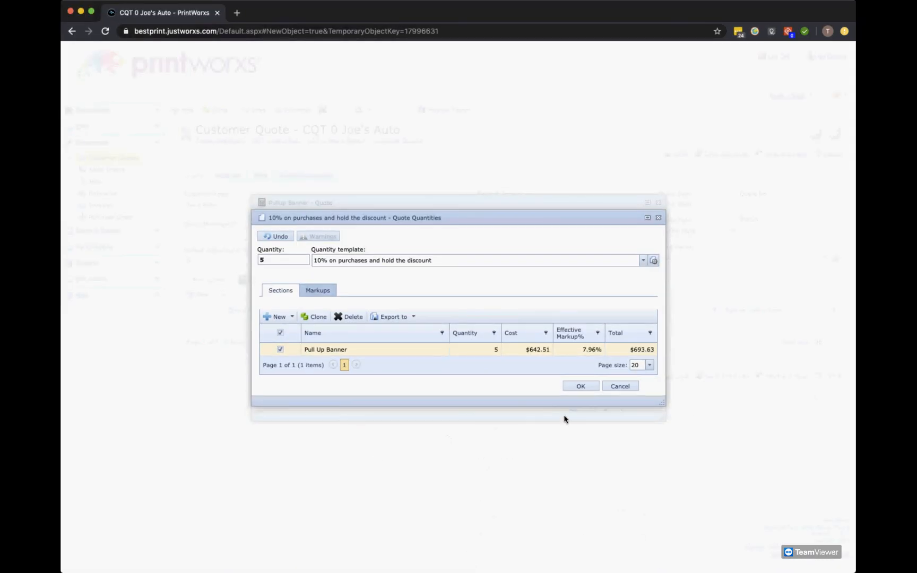
left_click(582, 386)
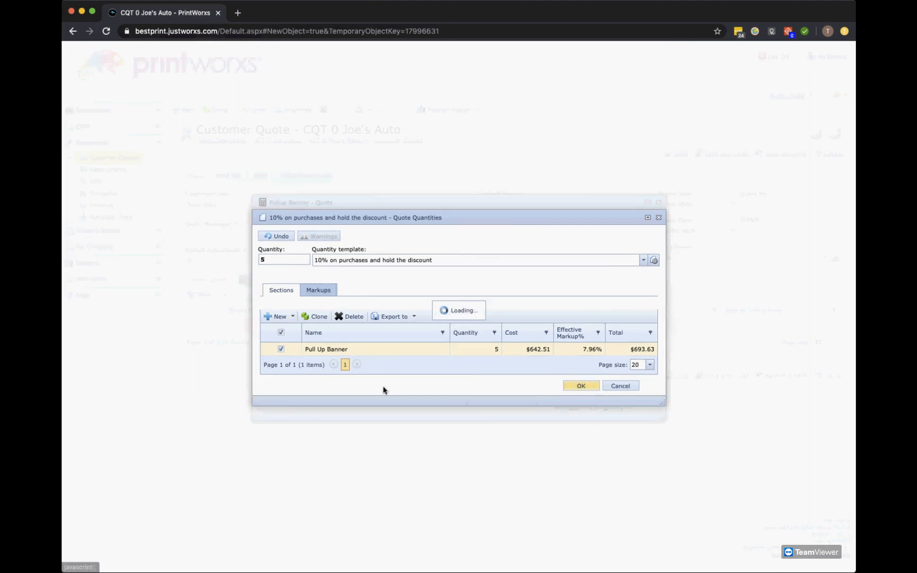
Step: Clone the Pullup Banner quantity, set the copy to 2, and accept the banner quote item
left_click(277, 342)
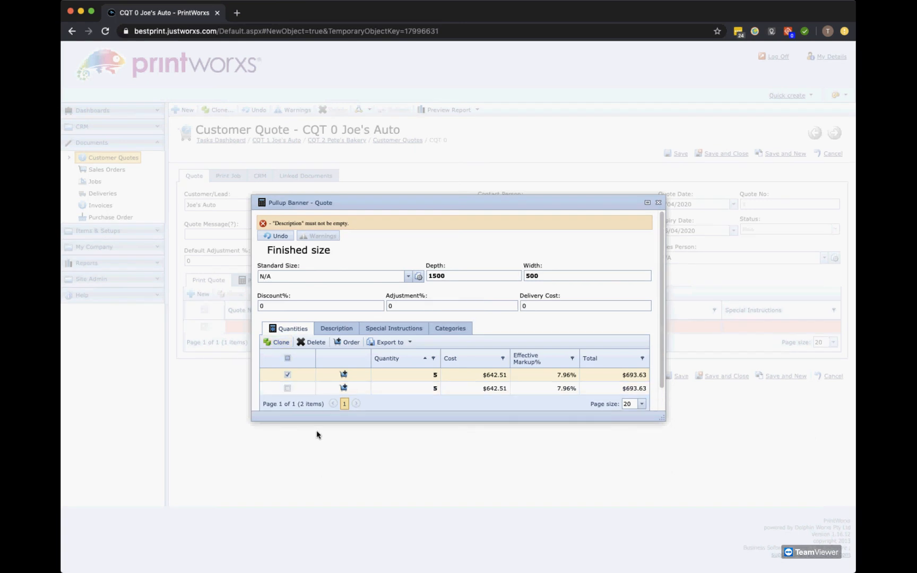
left_click(432, 377)
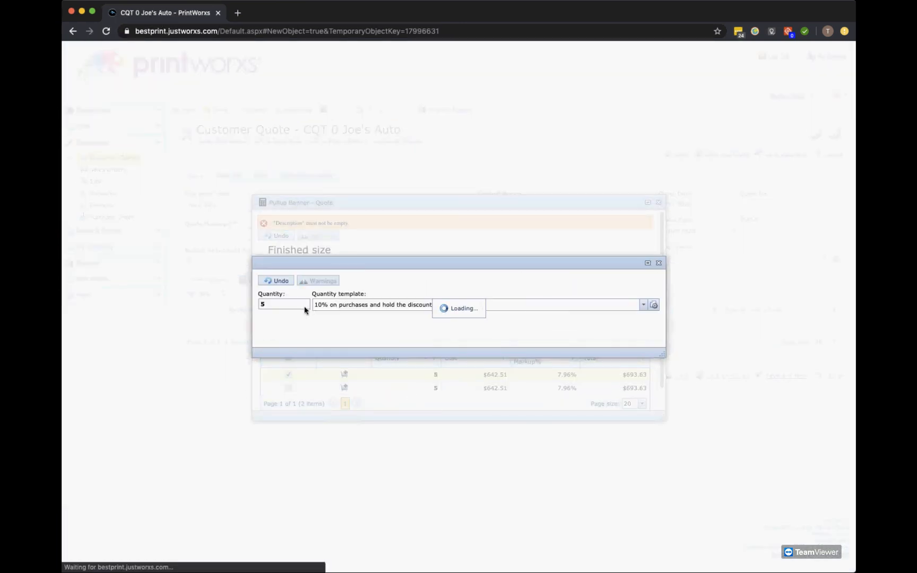
double_click(262, 259)
type("2")
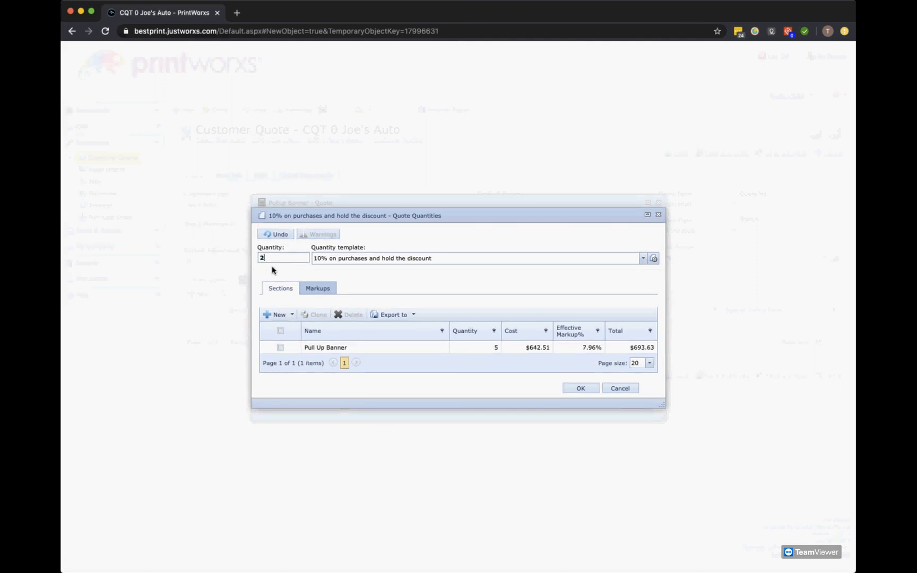
left_click(578, 389)
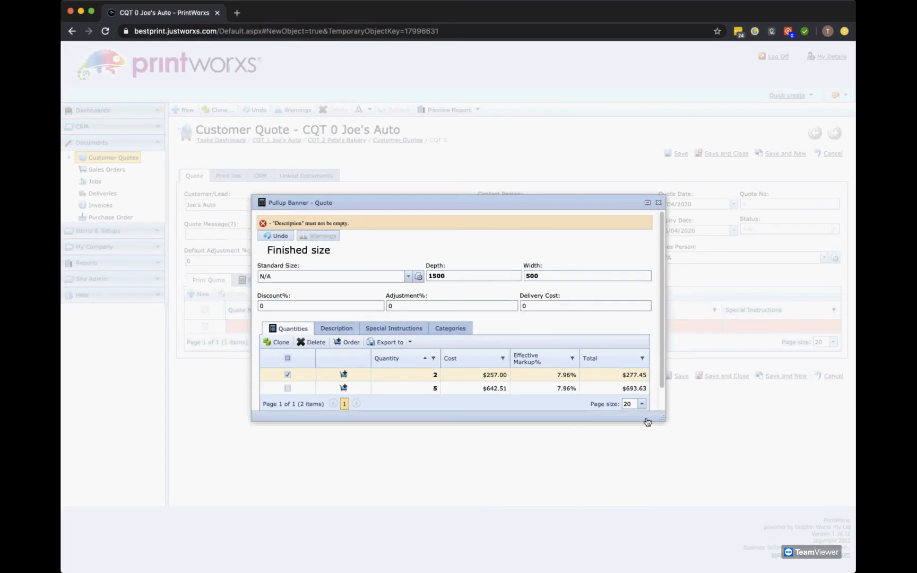
scroll(645, 408, "down", 1)
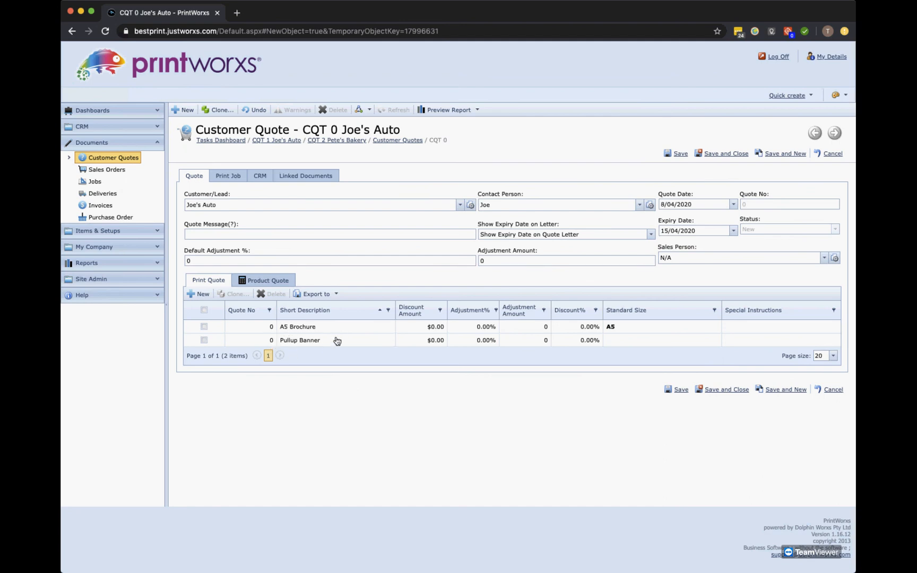
Step: Preview the Quote Letter (Printing) report for Joe's Auto maximized, review it, and close it
left_click(450, 109)
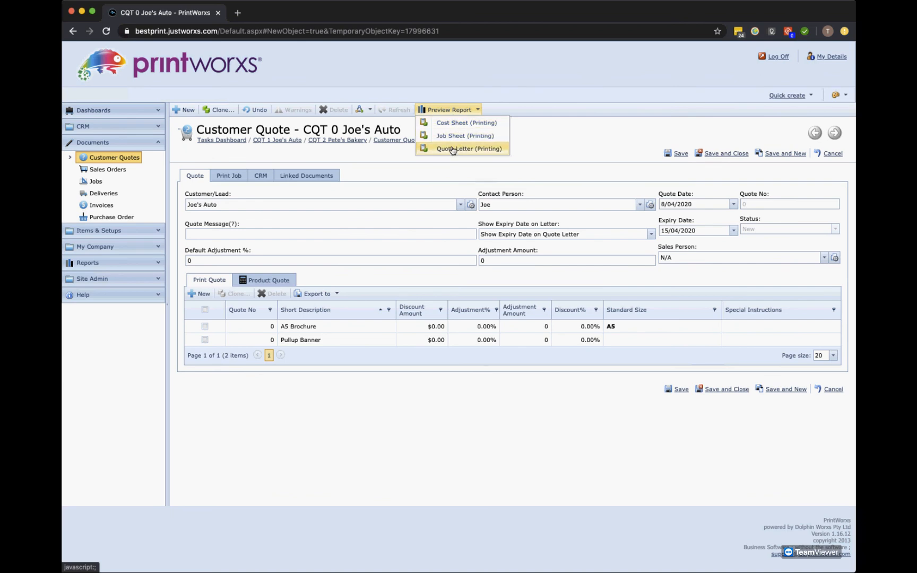
left_click(452, 149)
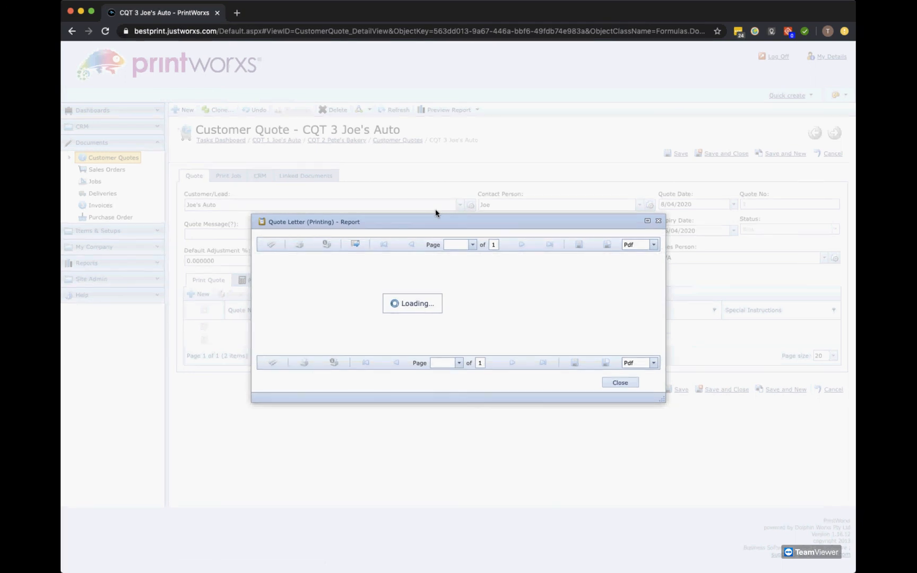
left_click(647, 222)
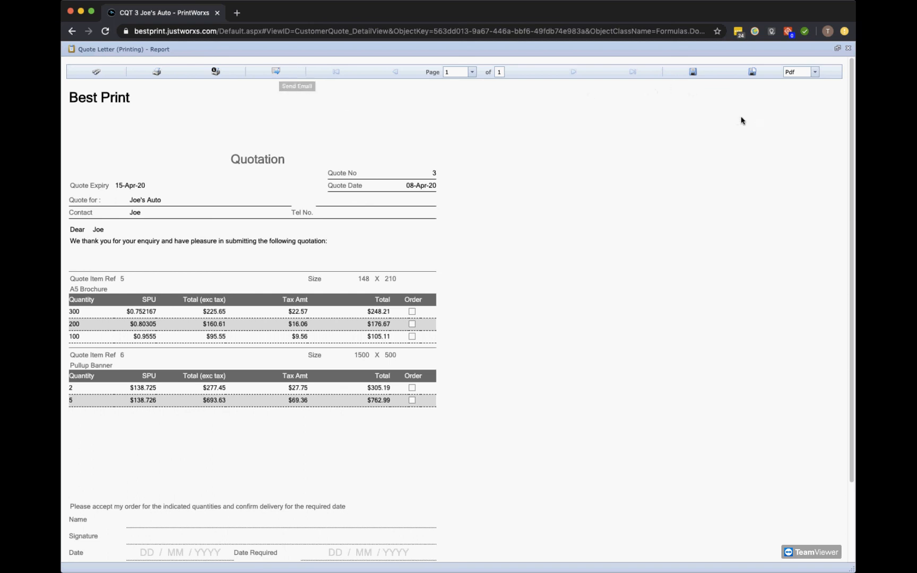
left_click(847, 48)
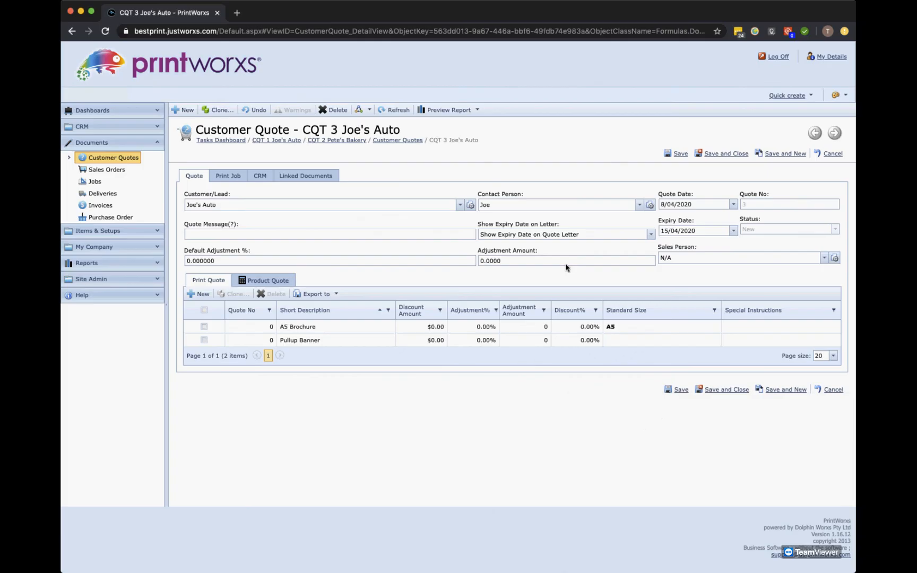